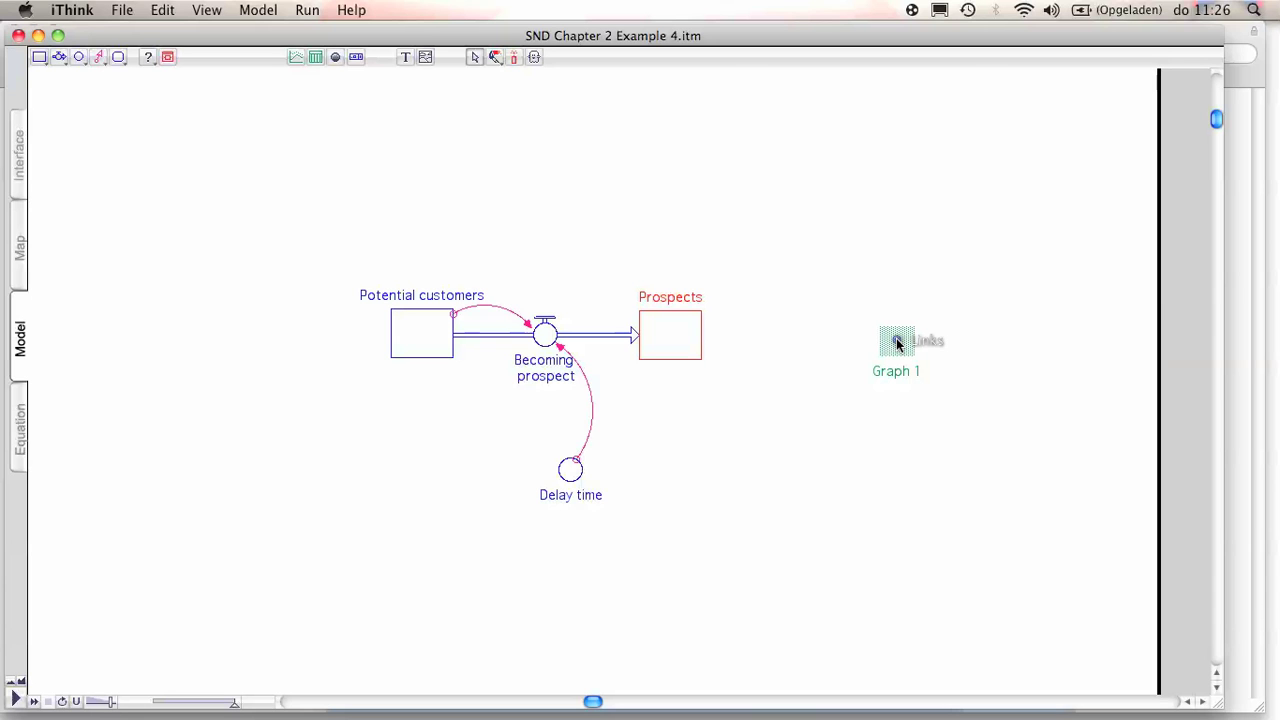
- Move Graph 1 lower to free up space and add a stock named "Novice customers" beside Prospects
left_click_drag(897, 343, 940, 494)
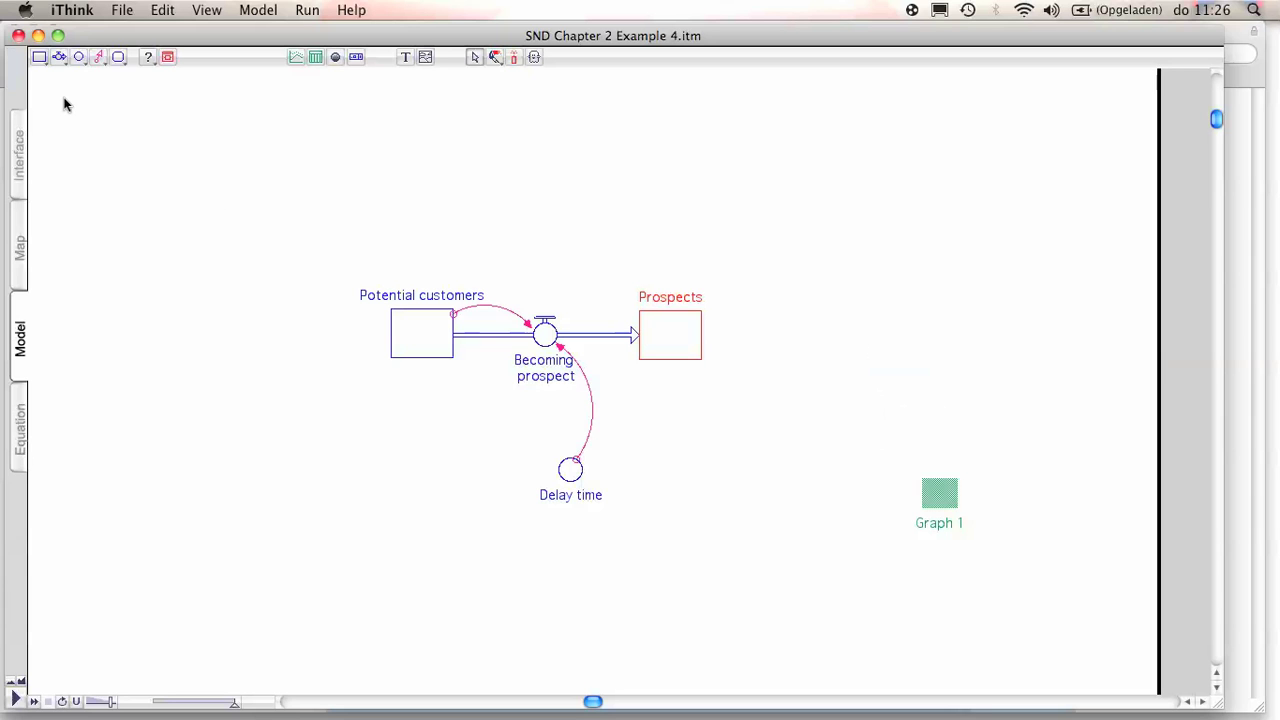
left_click(39, 57)
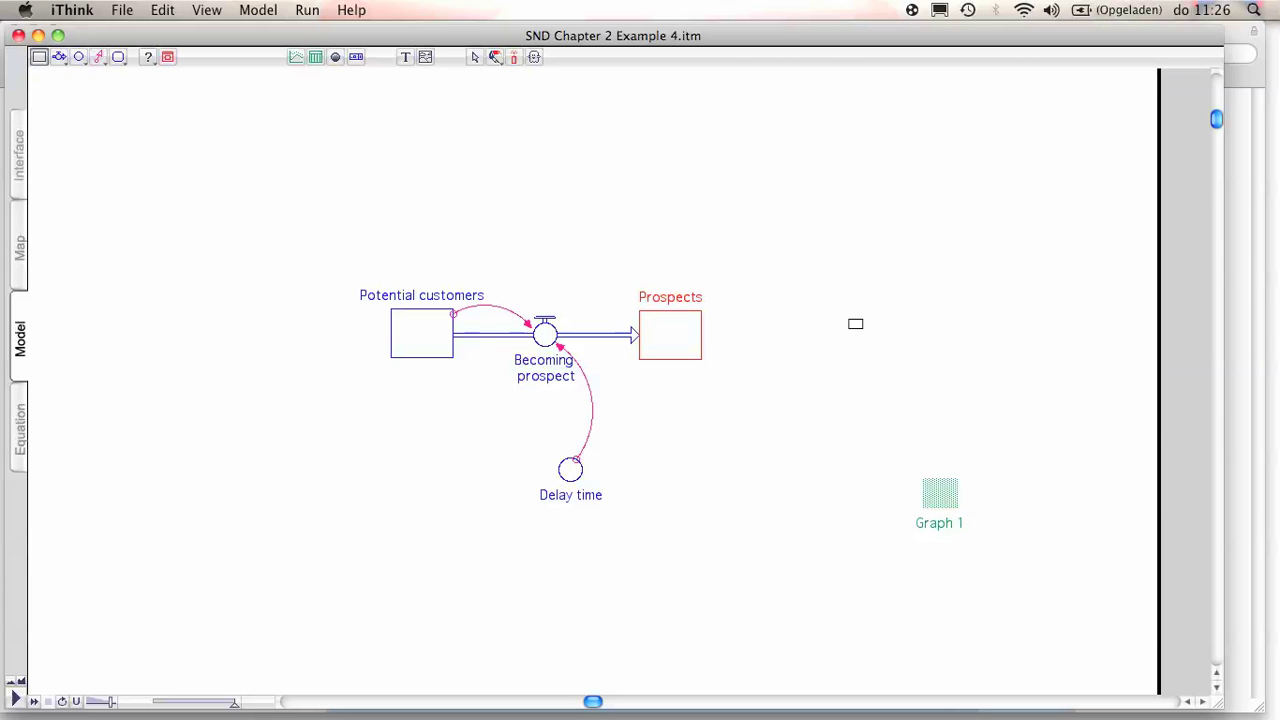
left_click(864, 332)
type("N")
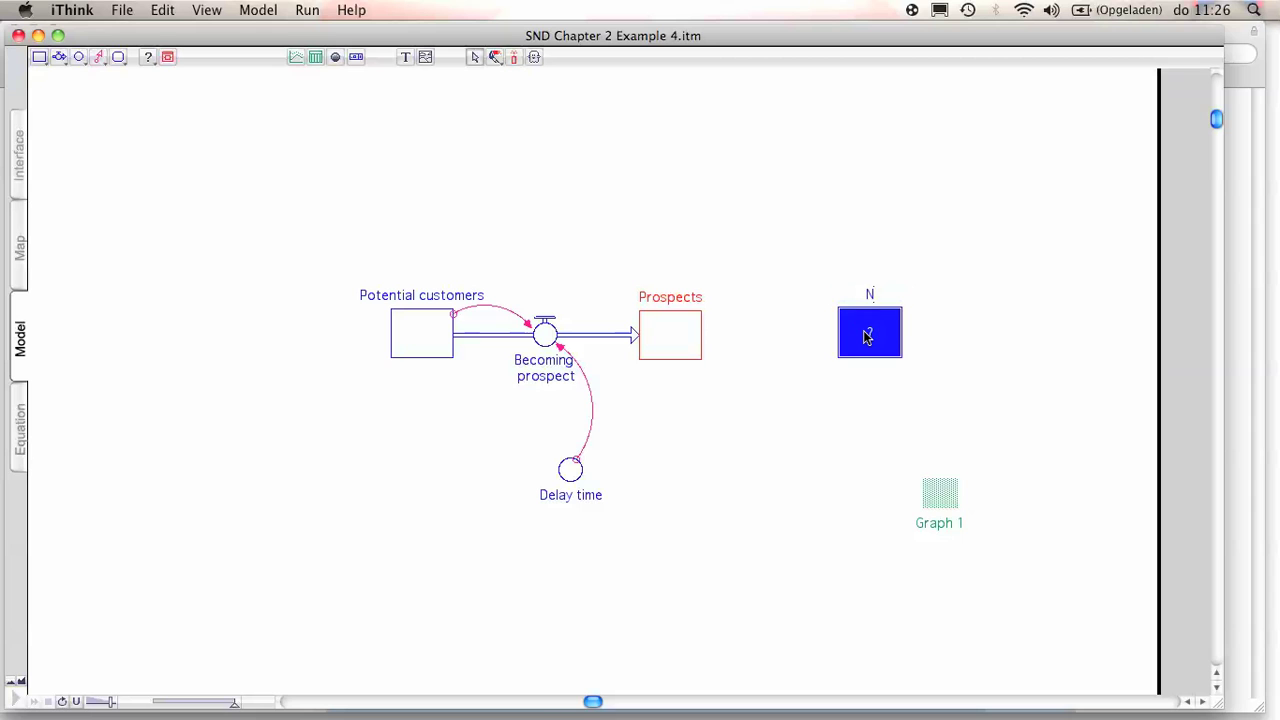
type("ovice custoemrs")
key("BackSpace")
key("BackSpace")
key("BackSpace")
key("BackSpace")
type("mers")
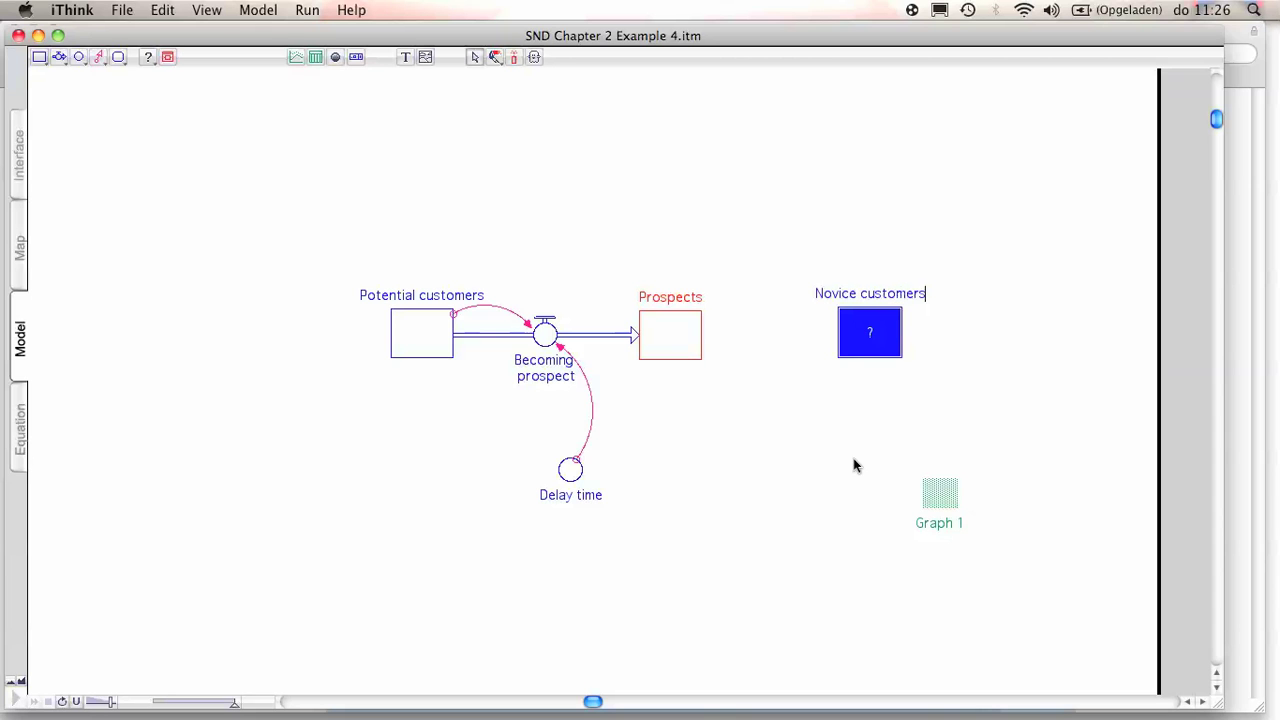
left_click(855, 465)
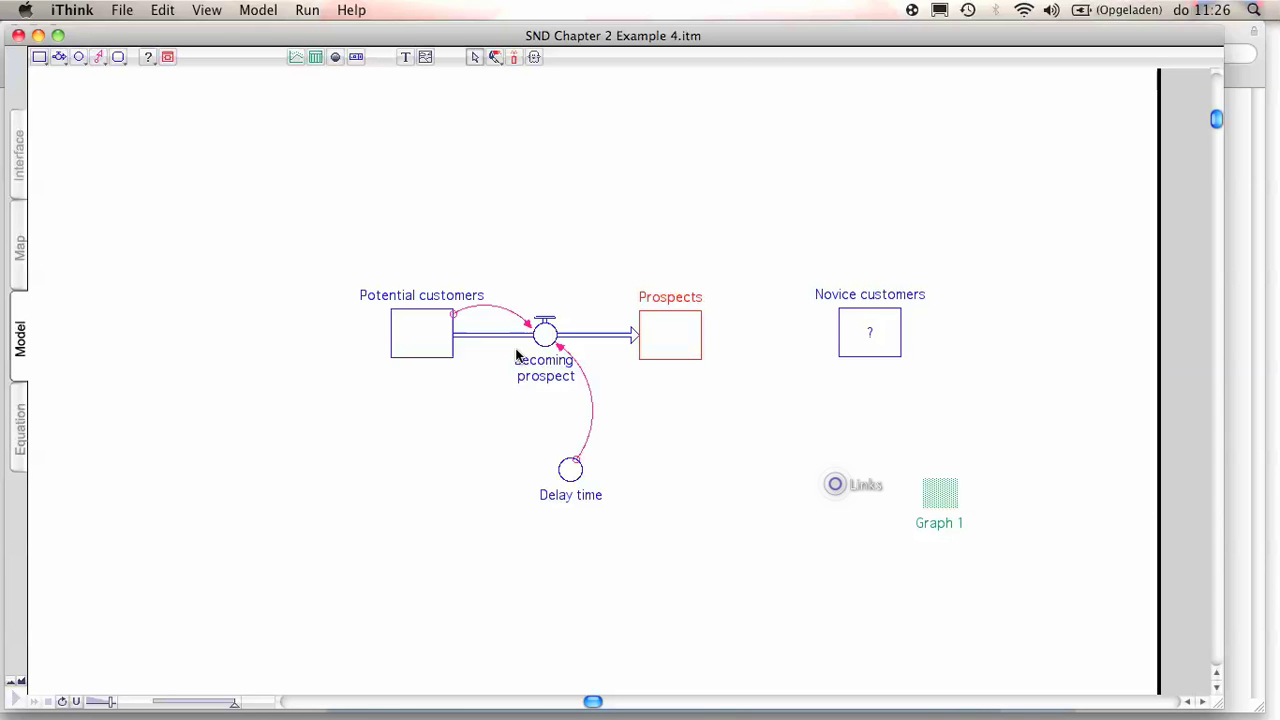
- Draw a flow from Prospects to Novice customers and name it "Becoming customer"
left_click(57, 56)
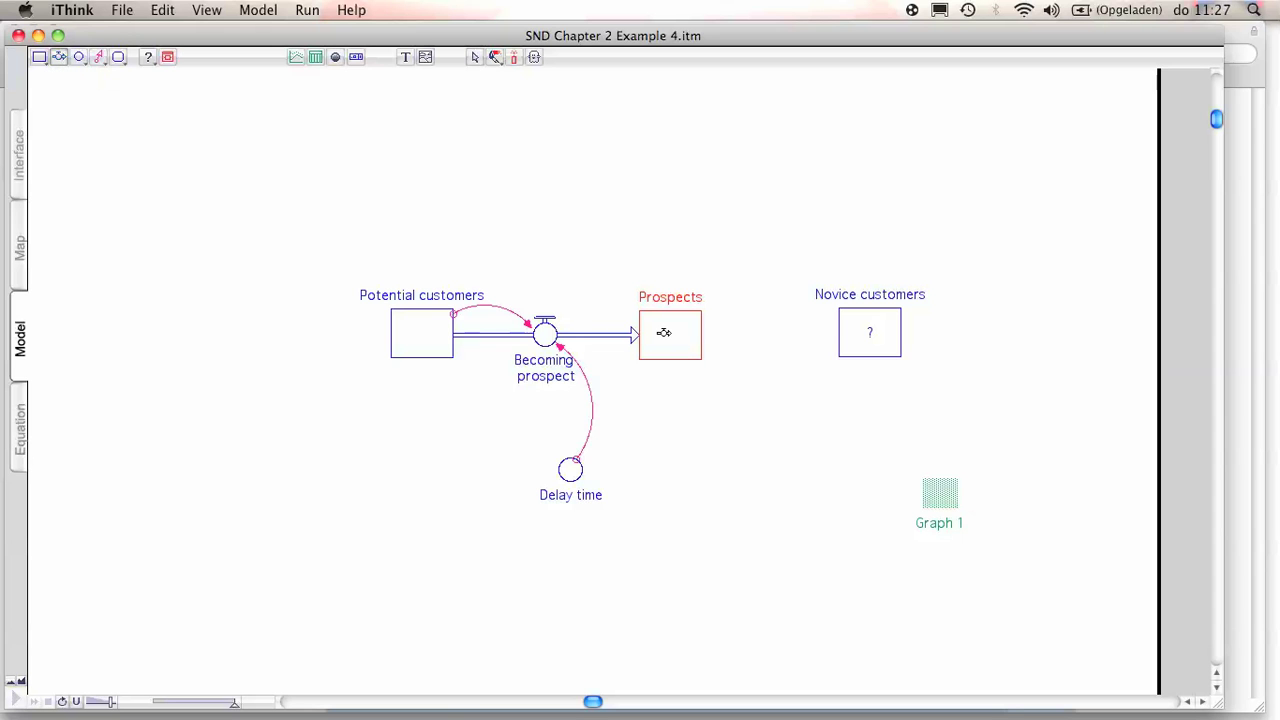
left_click_drag(664, 333, 853, 334)
type("Becoming customer")
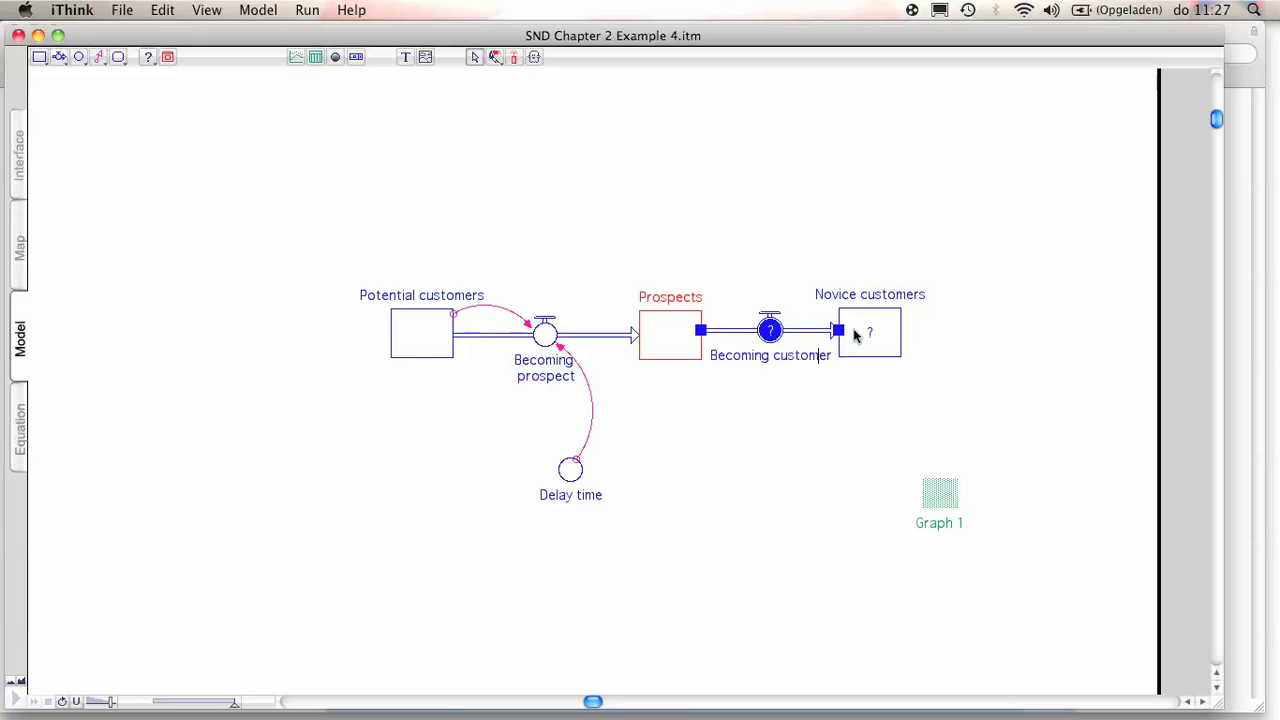
key("Return")
left_click(920, 387)
- Set the initial value of Novice customers to 0 and add the stock to Graph 1
double_click(870, 332)
type("0")
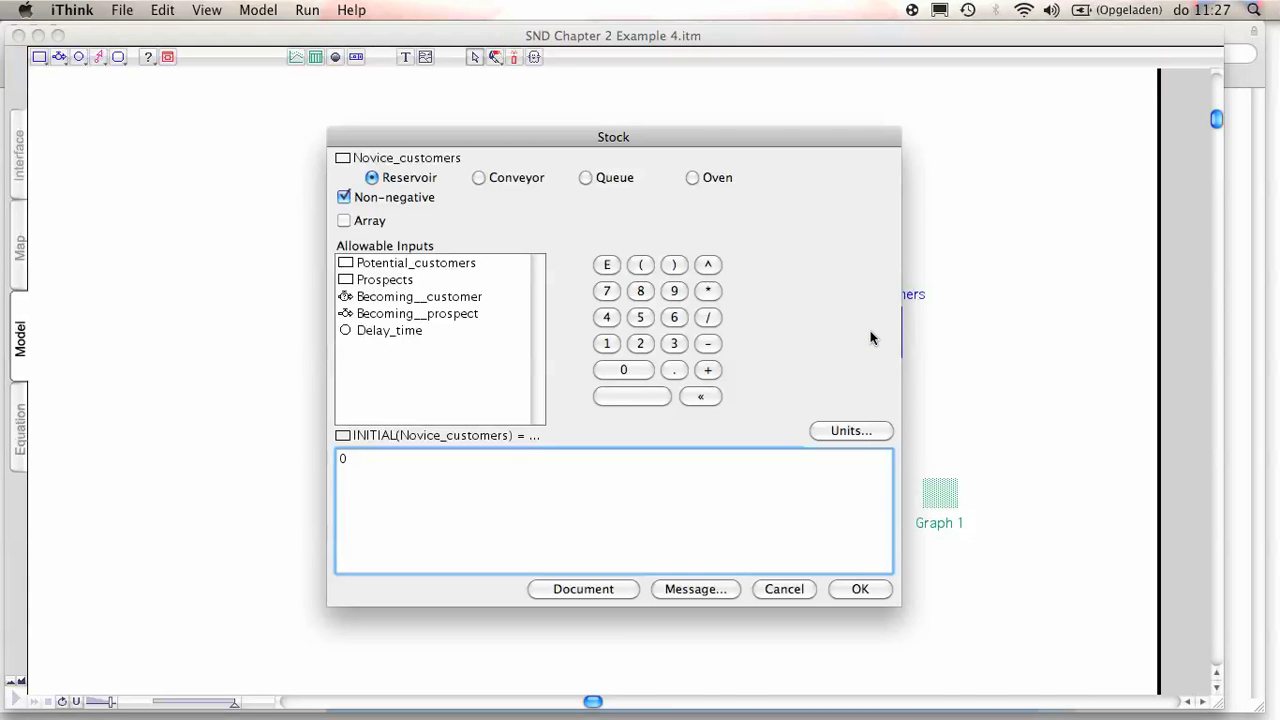
left_click(856, 589)
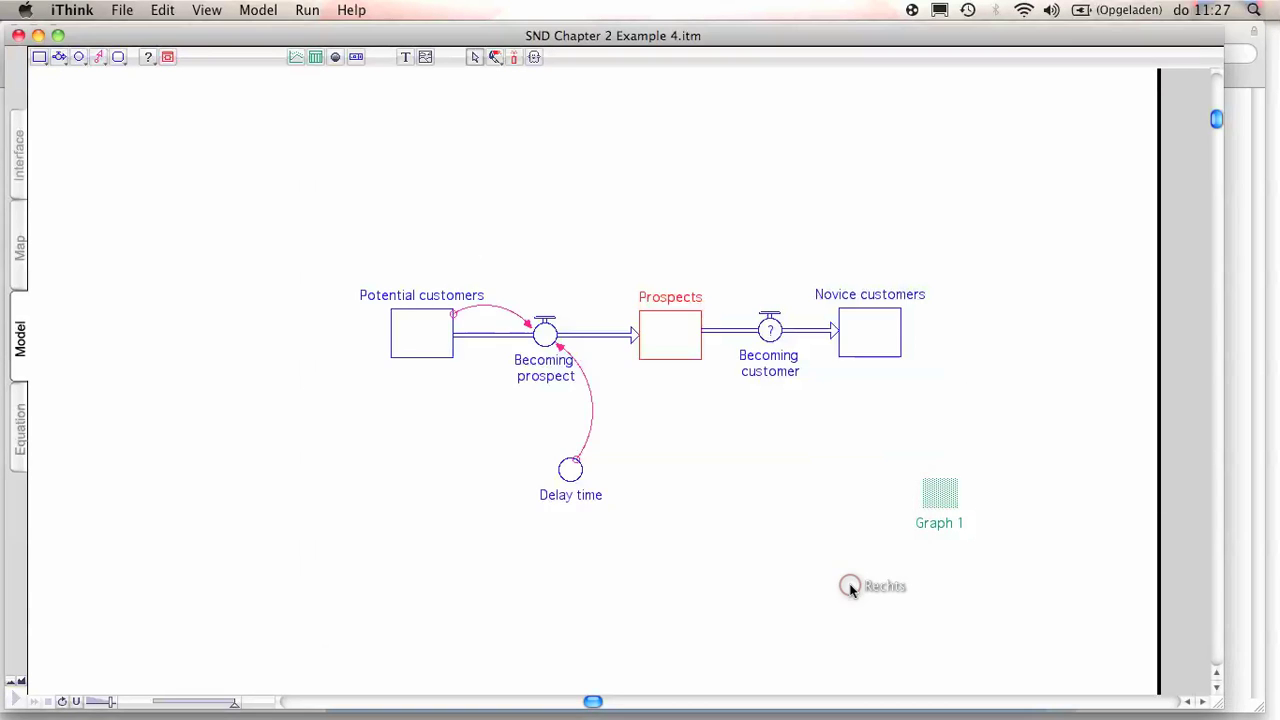
left_click_drag(893, 320, 929, 506)
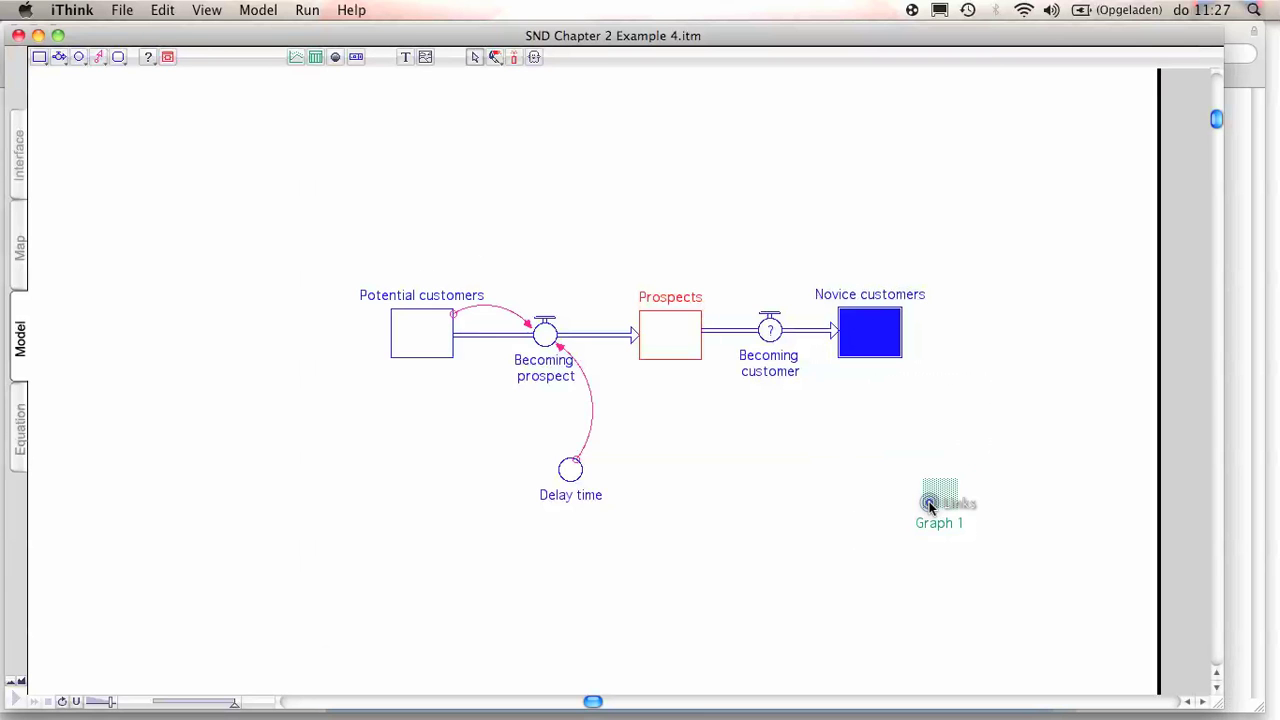
- Colour the Novice customers stock light violet
left_click(491, 55)
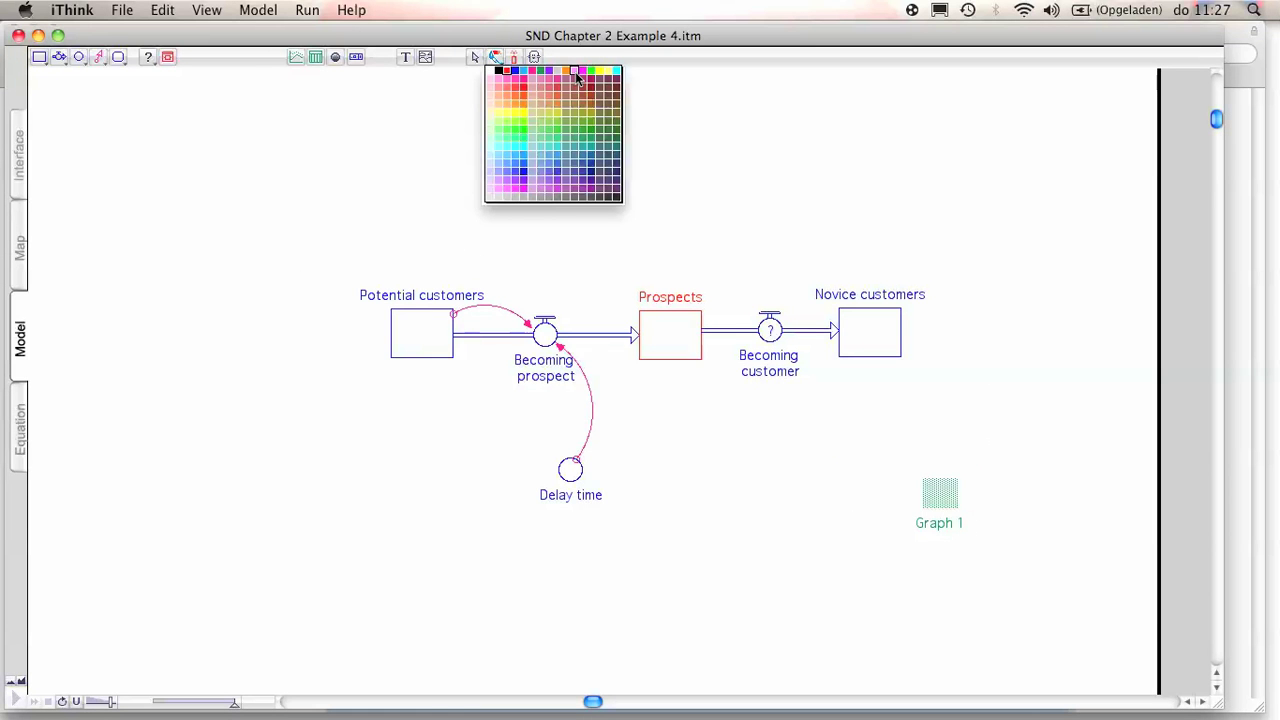
left_click(578, 72)
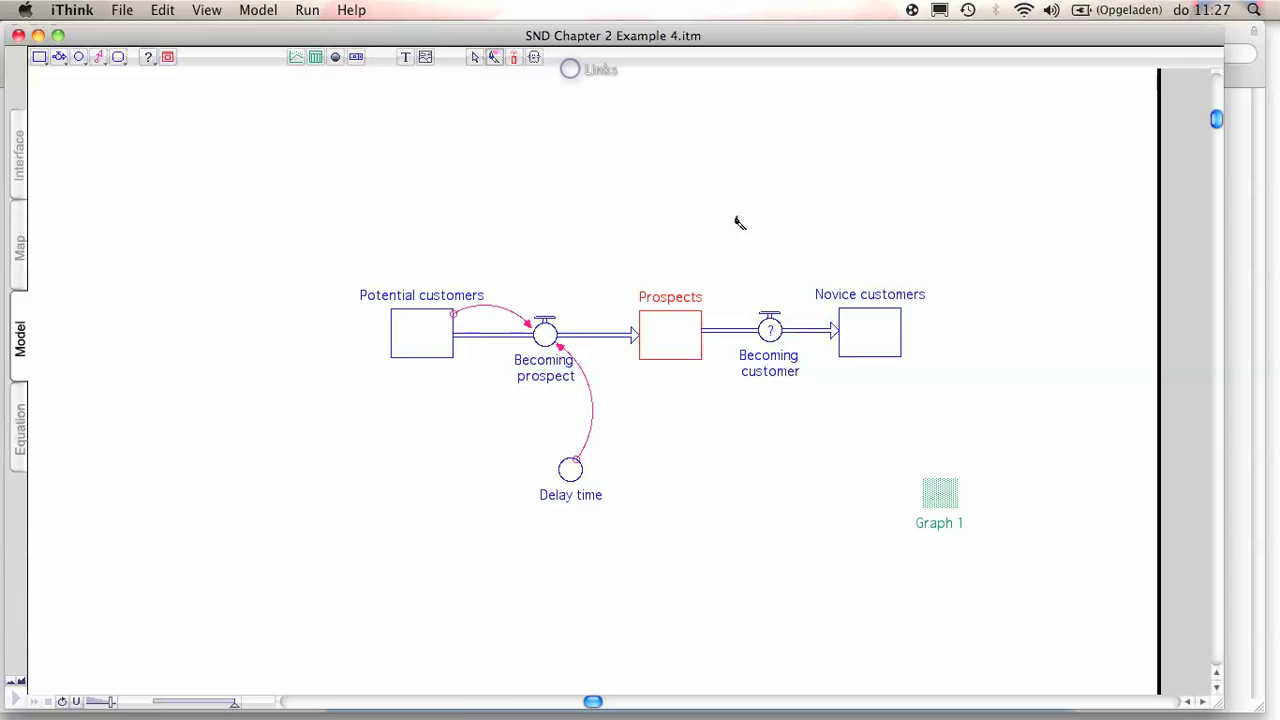
left_click(857, 333)
- Try to run the simulation with Graph 1 open
double_click(936, 497)
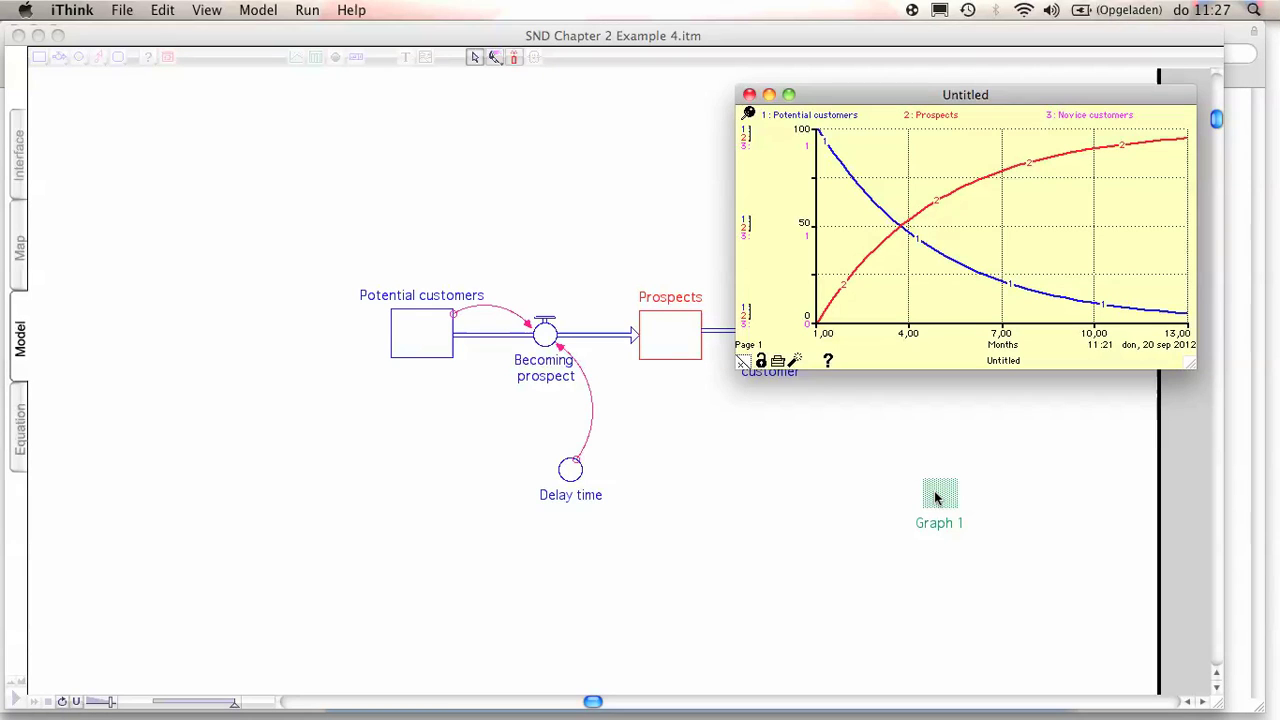
key("super+r")
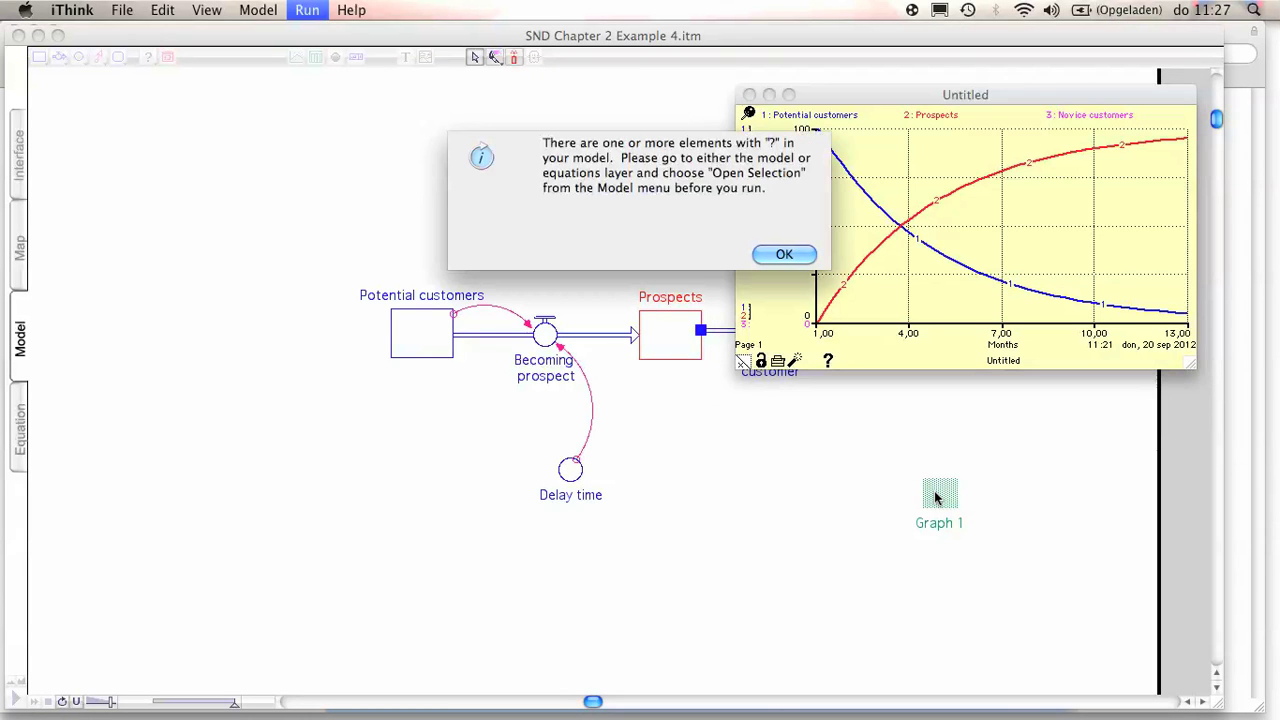
left_click(784, 254)
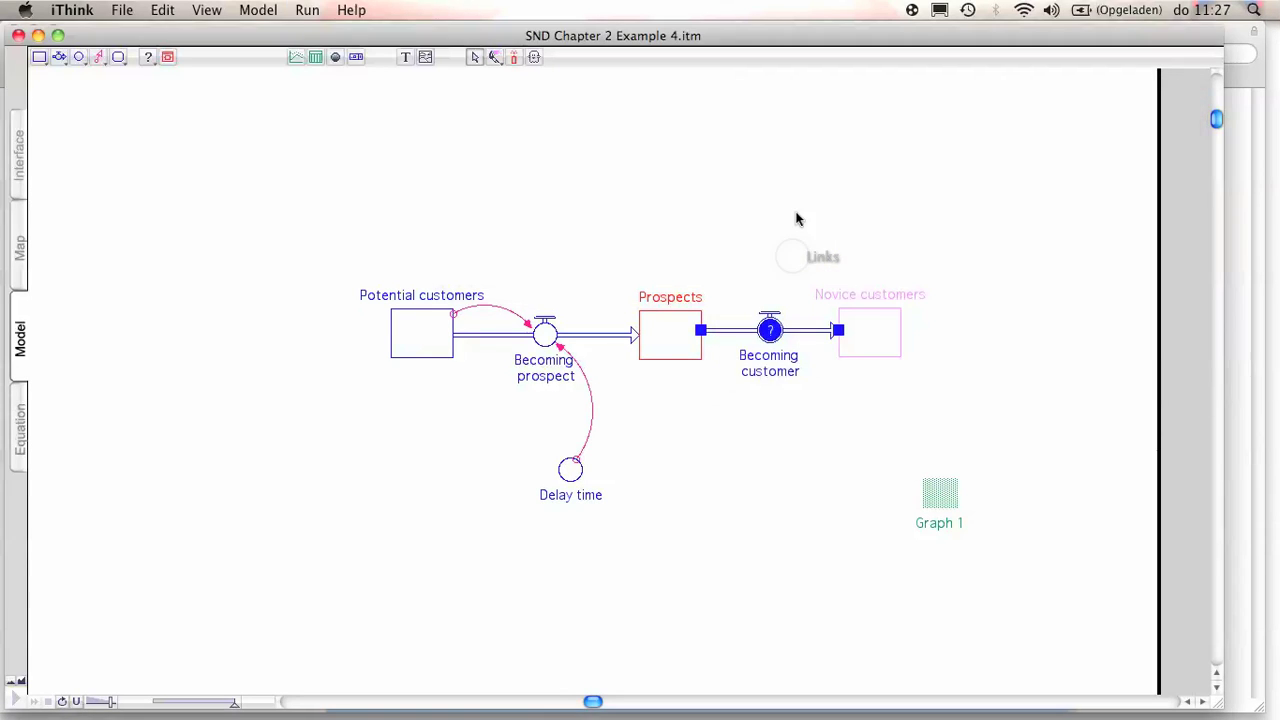
- Connect Delay time and Prospects to the Becoming customer flow with action connectors
left_click(98, 57)
left_click_drag(568, 470, 767, 332)
left_click(98, 57)
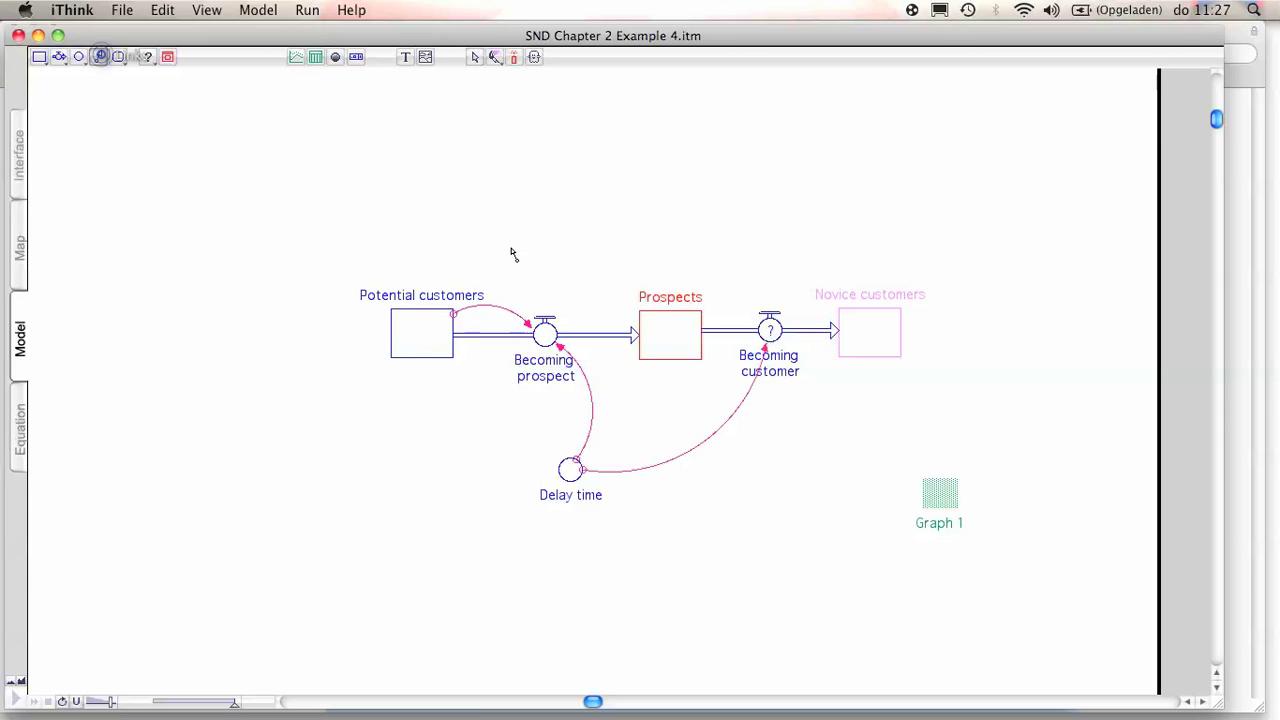
left_click_drag(676, 322, 769, 332)
- Define the Becoming customer flow's equation as Prospects/Delay_time
left_click(769, 330)
double_click(769, 330)
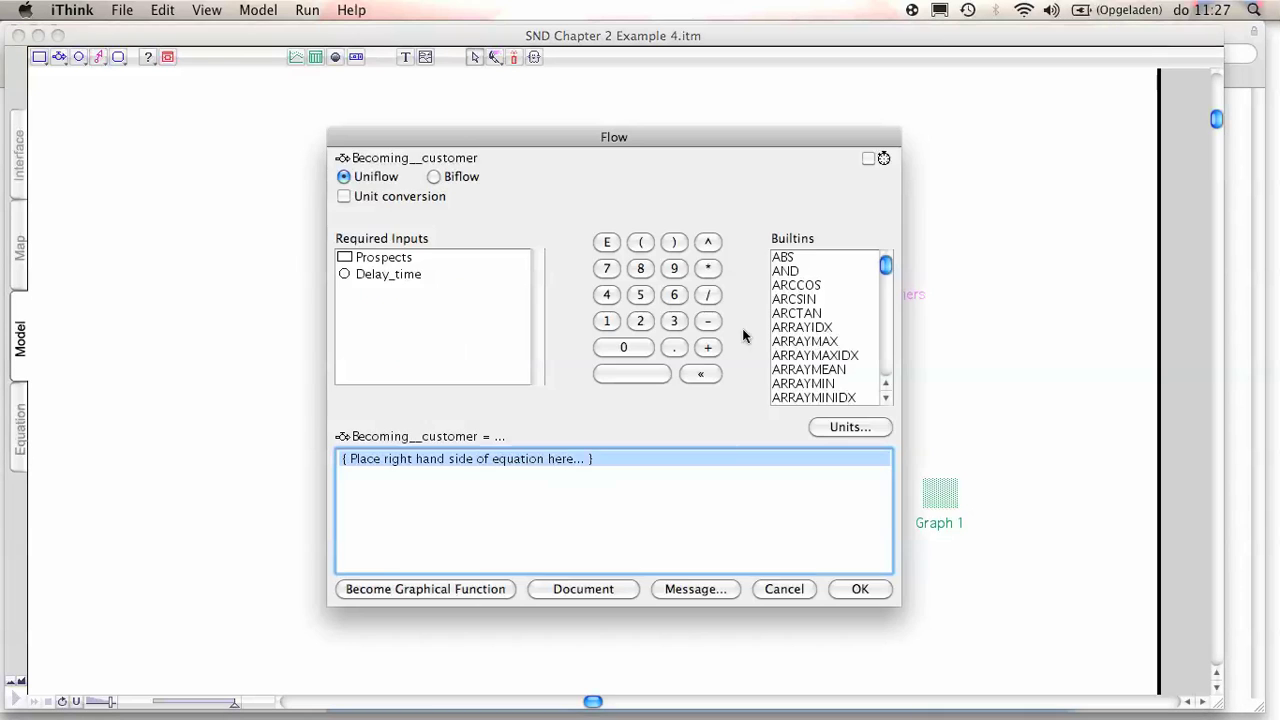
left_click(398, 257)
type("/")
left_click(406, 276)
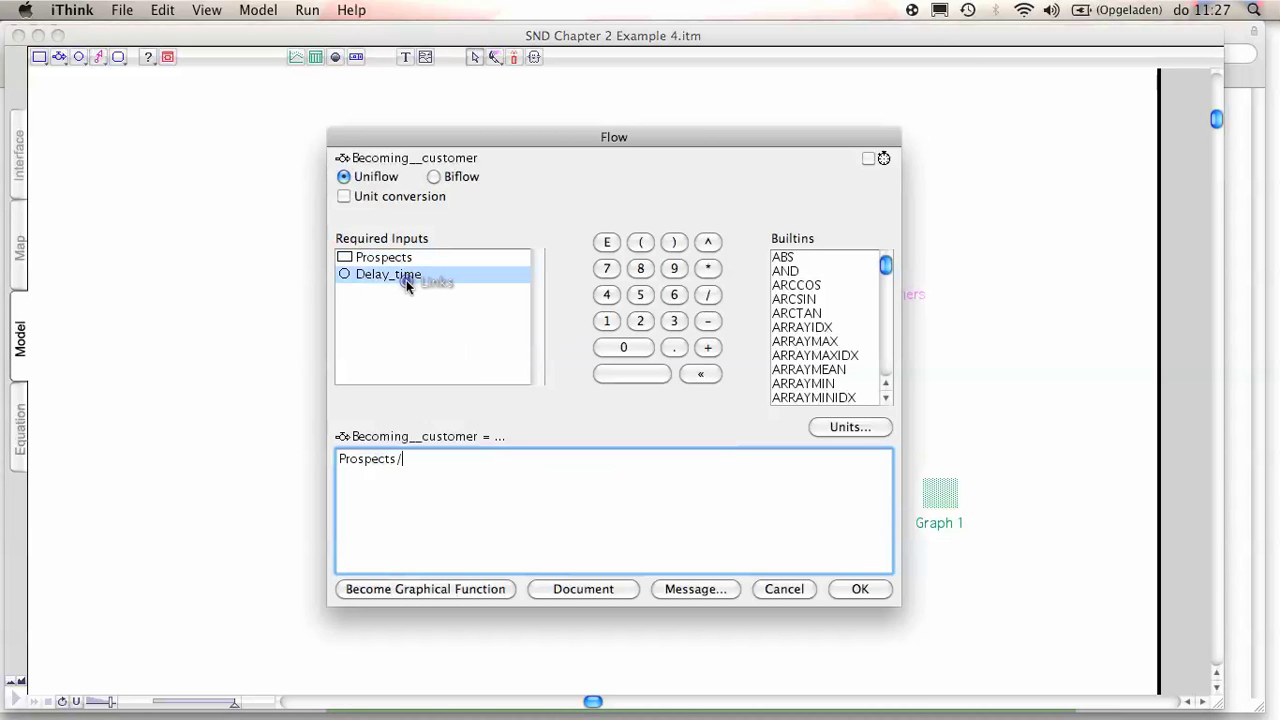
left_click(860, 590)
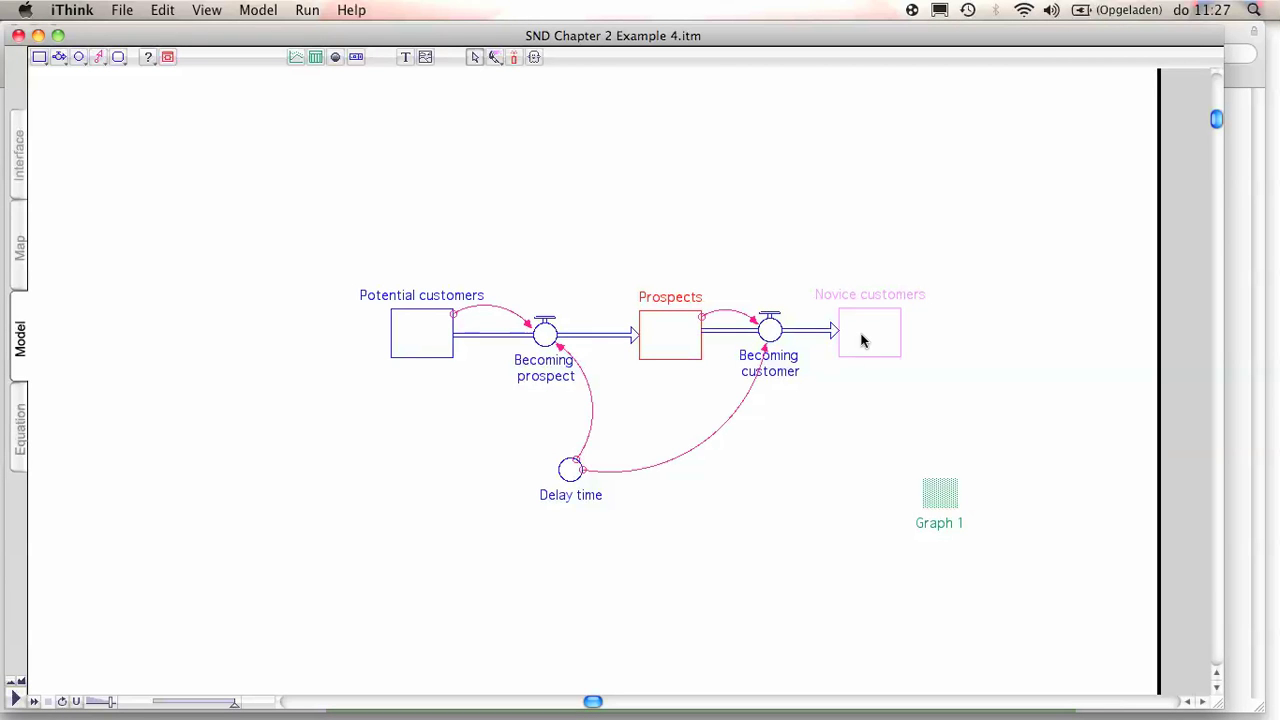
- Open Graph 1, run the simulation to plot all three stocks, and return to the model diagram
double_click(934, 496)
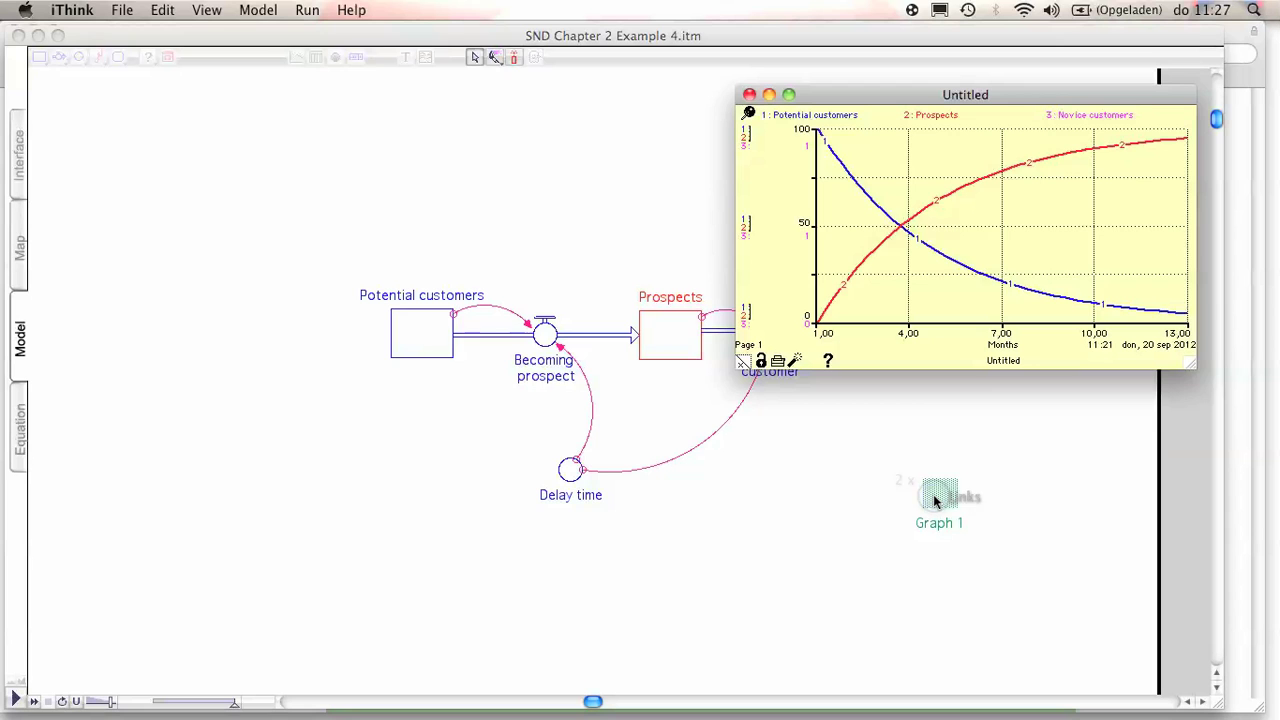
key("super+r")
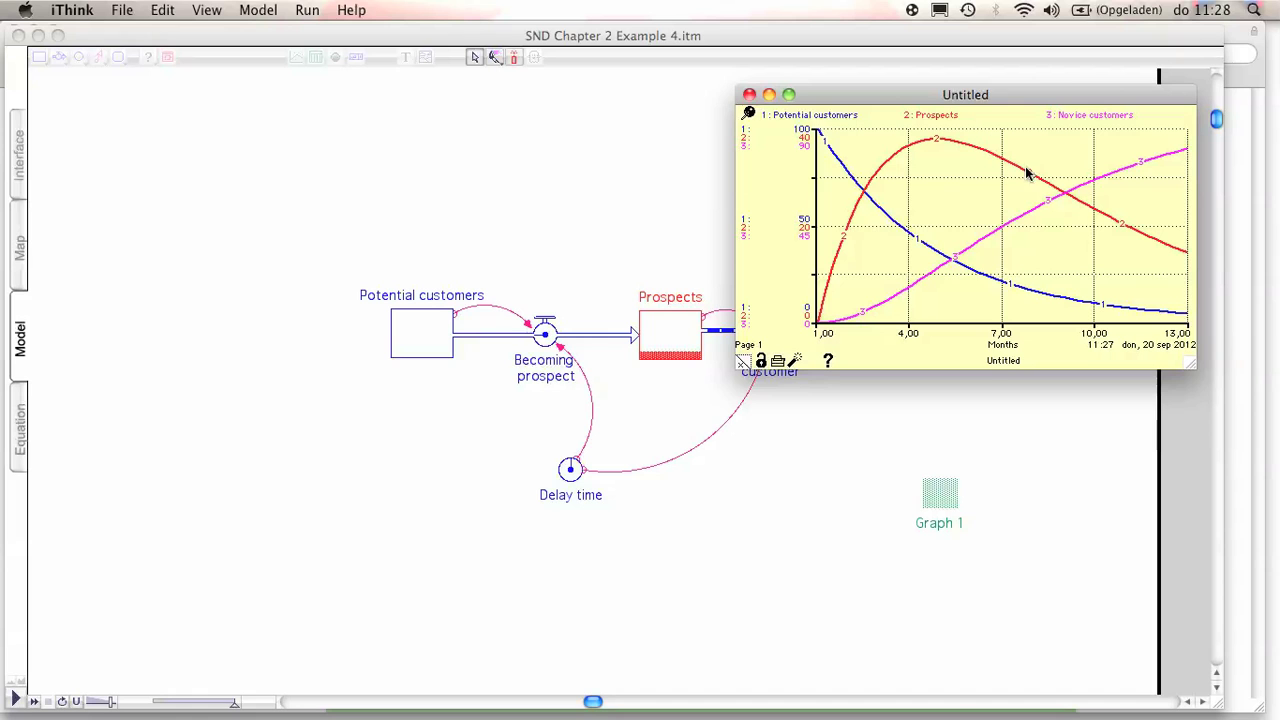
left_click(970, 427)
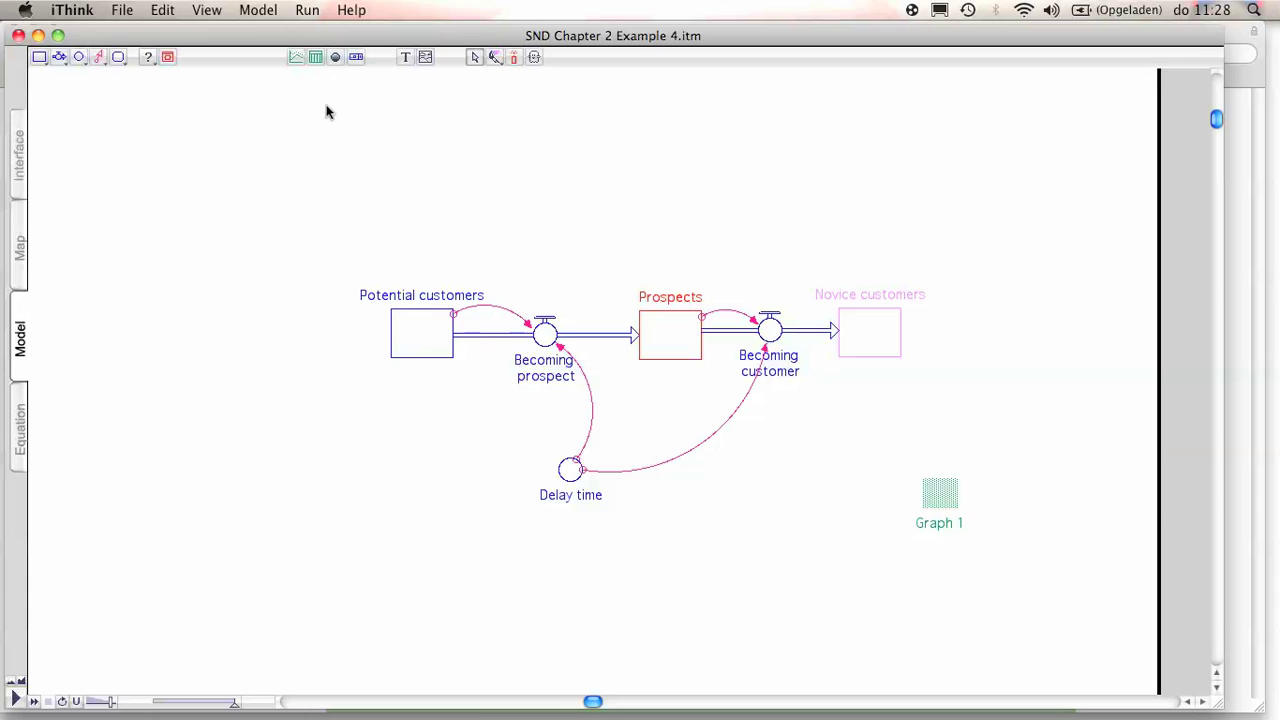
- Add a stock named "Customers" to the right of Novice customers
left_click(38, 59)
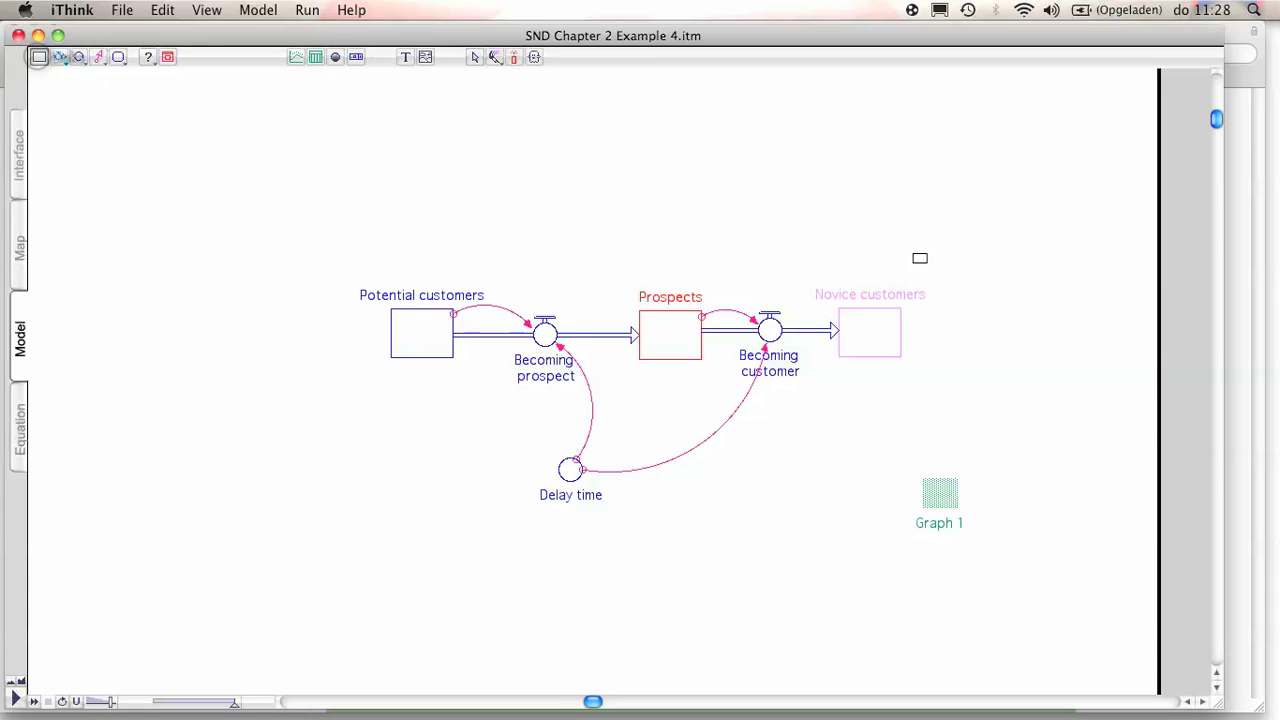
left_click(1031, 332)
type("Customers")
right_click(811, 453)
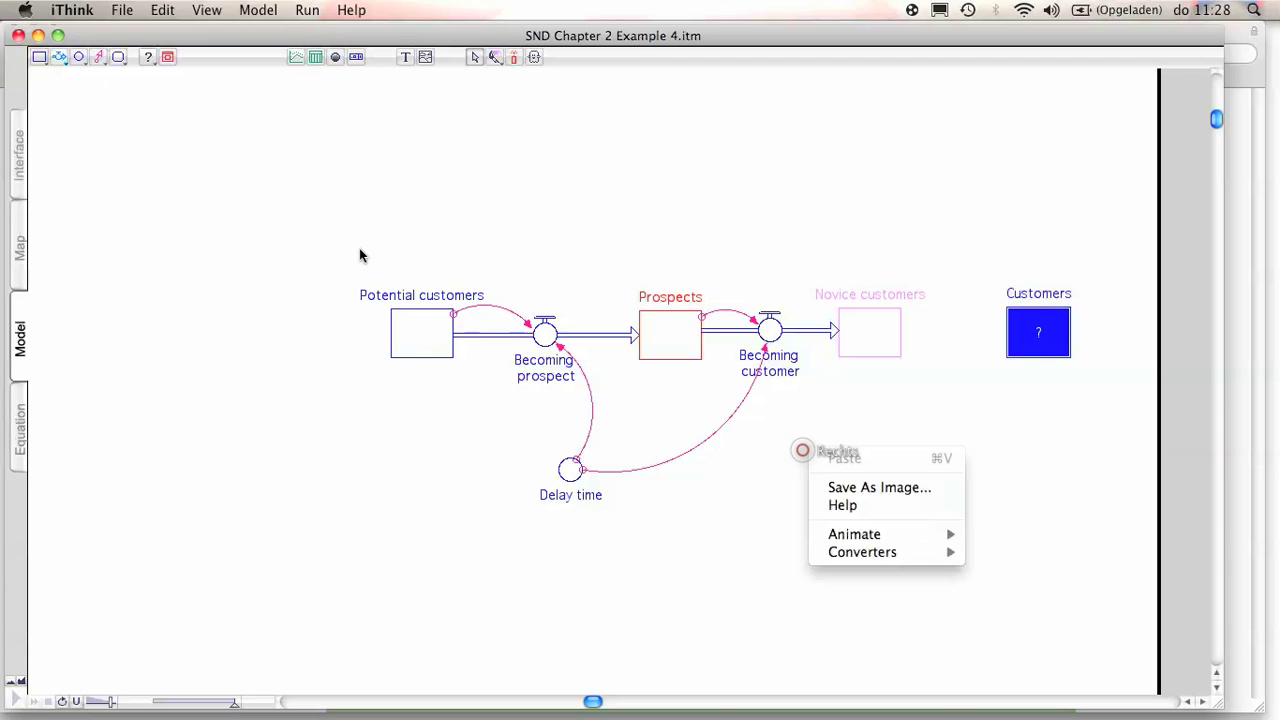
left_click(222, 174)
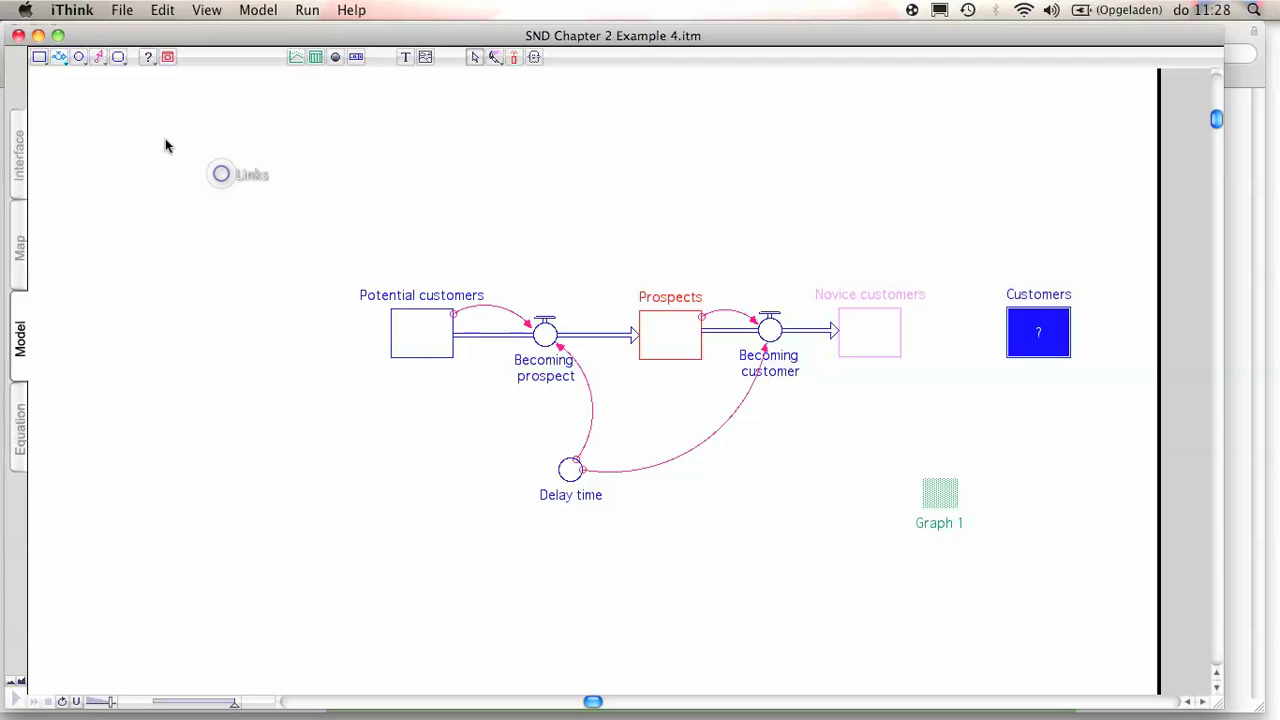
- Draw a flow from Novice customers to Customers and name it "Become experienced"
left_click(57, 57)
mouse_move(878, 331)
left_mouse_down()
mouse_move(1042, 336)
mouse_move(1020, 338)
left_mouse_up()
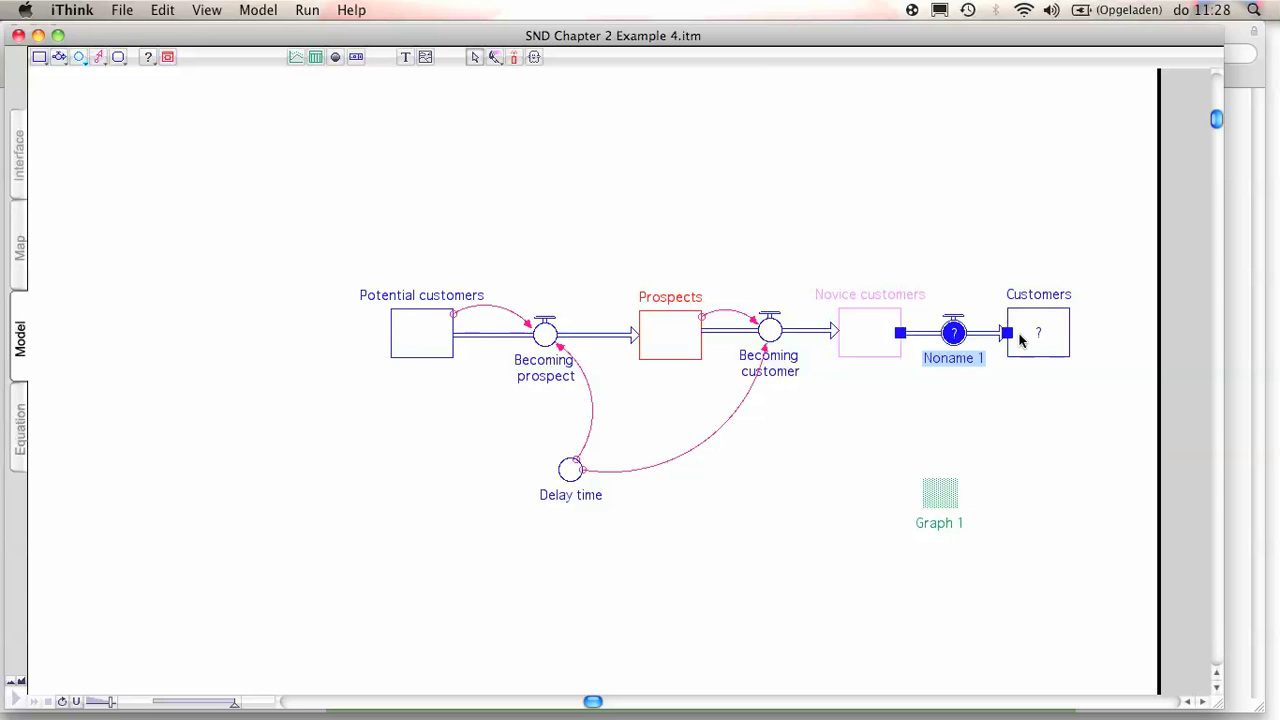
type("Become experienced")
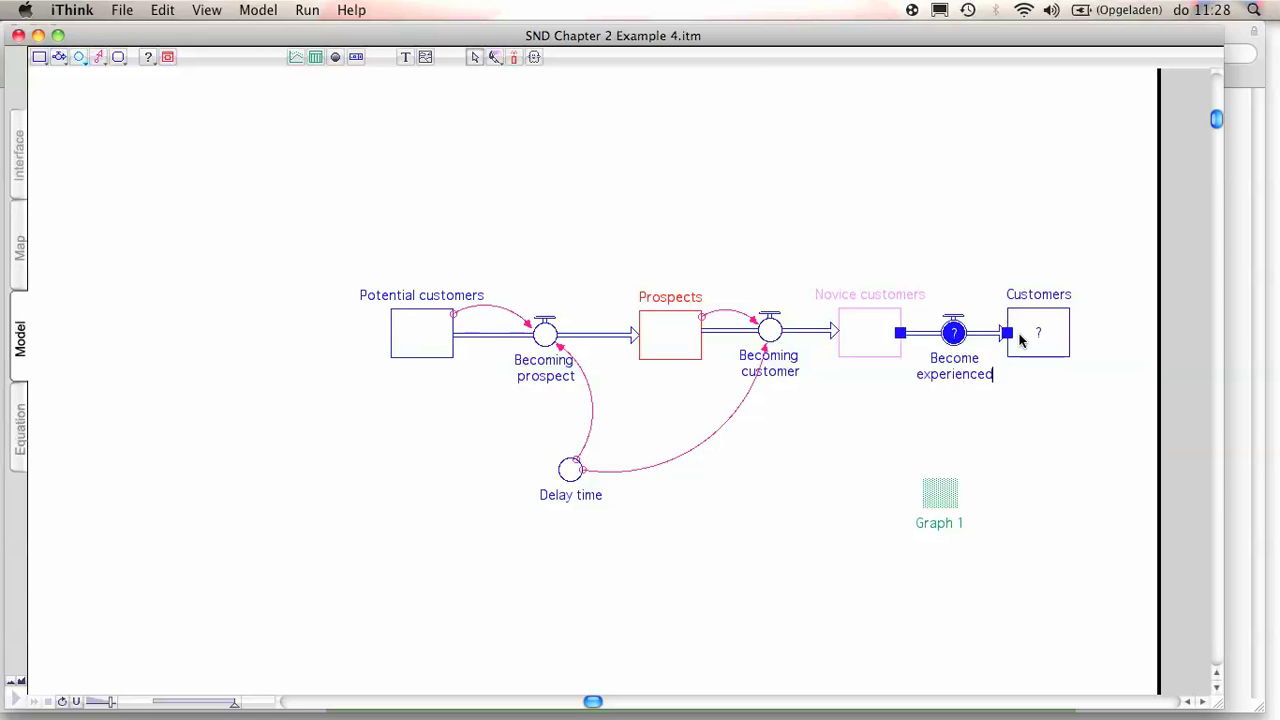
right_click(919, 410)
- Set the initial value of Customers to 0 and add the stock to Graph 1
left_click(1032, 328)
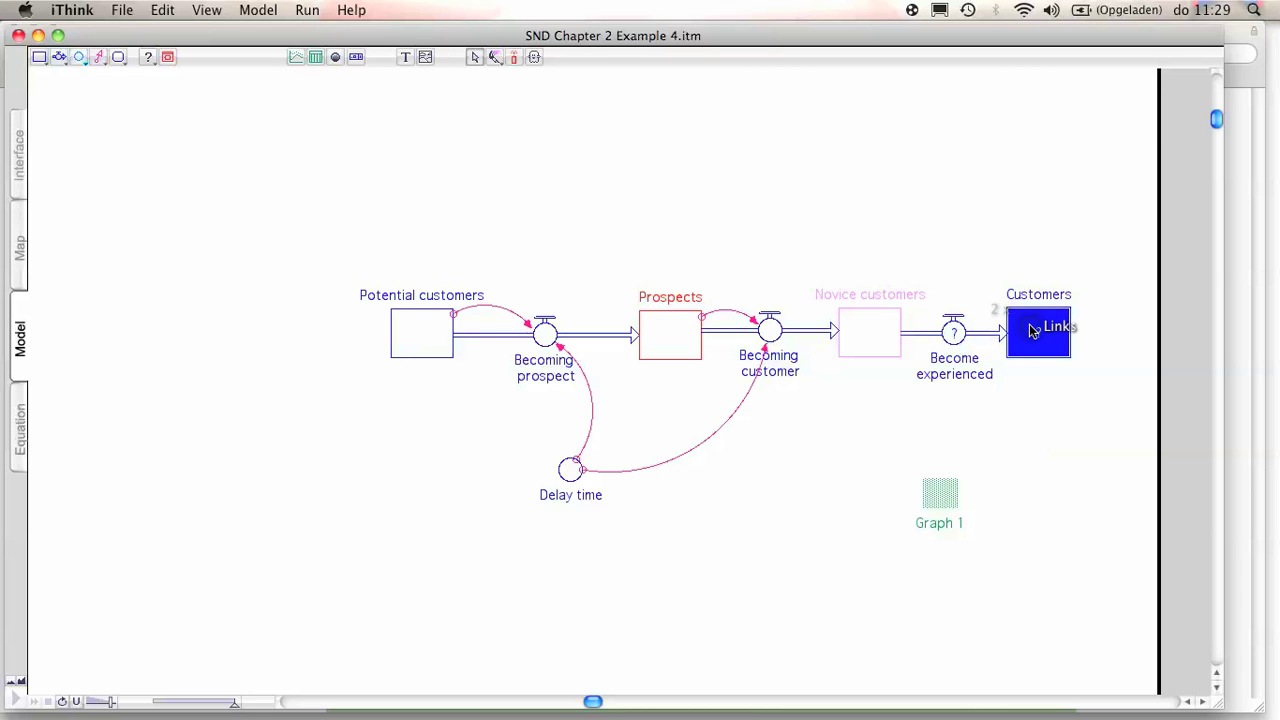
double_click(1032, 330)
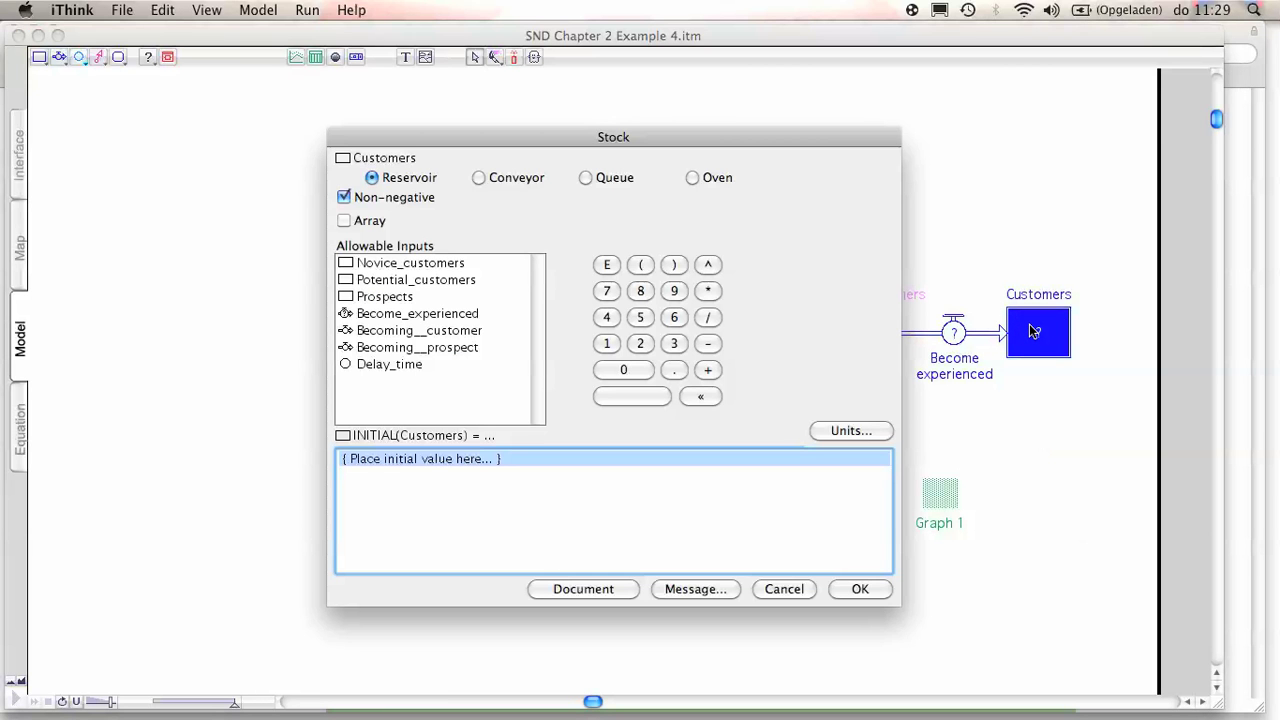
type("0")
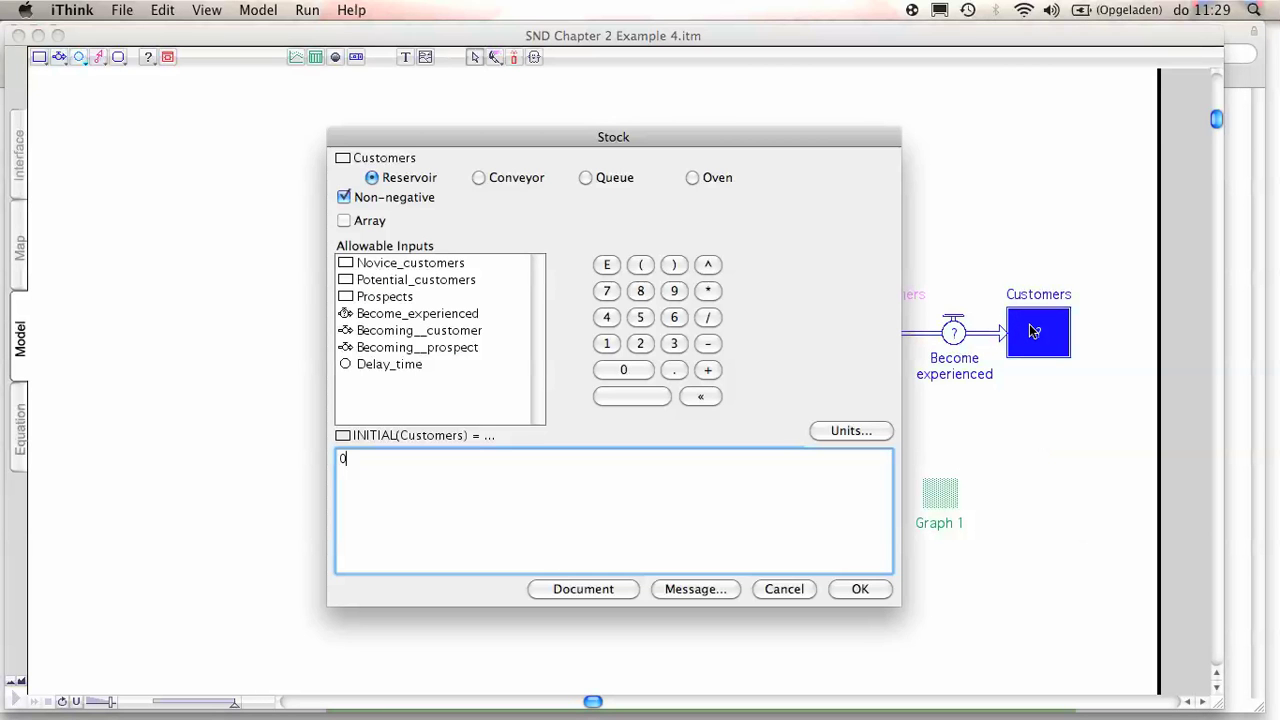
left_click(858, 590)
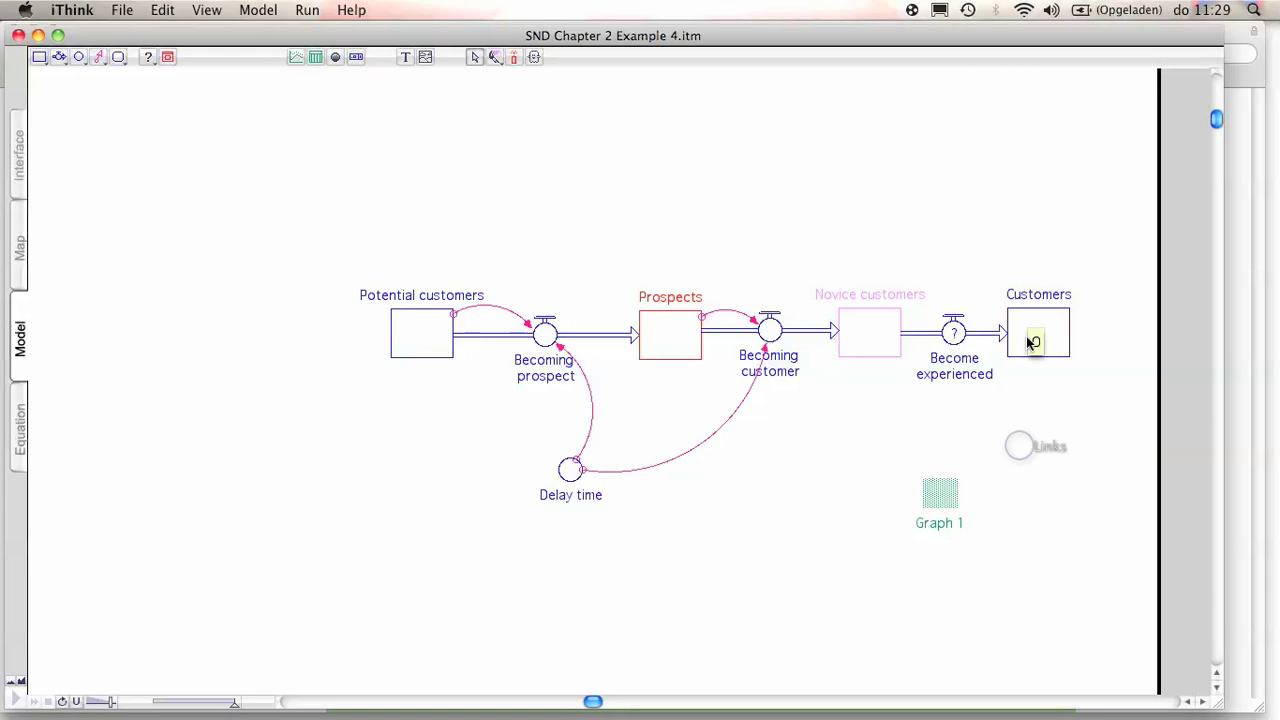
left_click_drag(1040, 325, 935, 502)
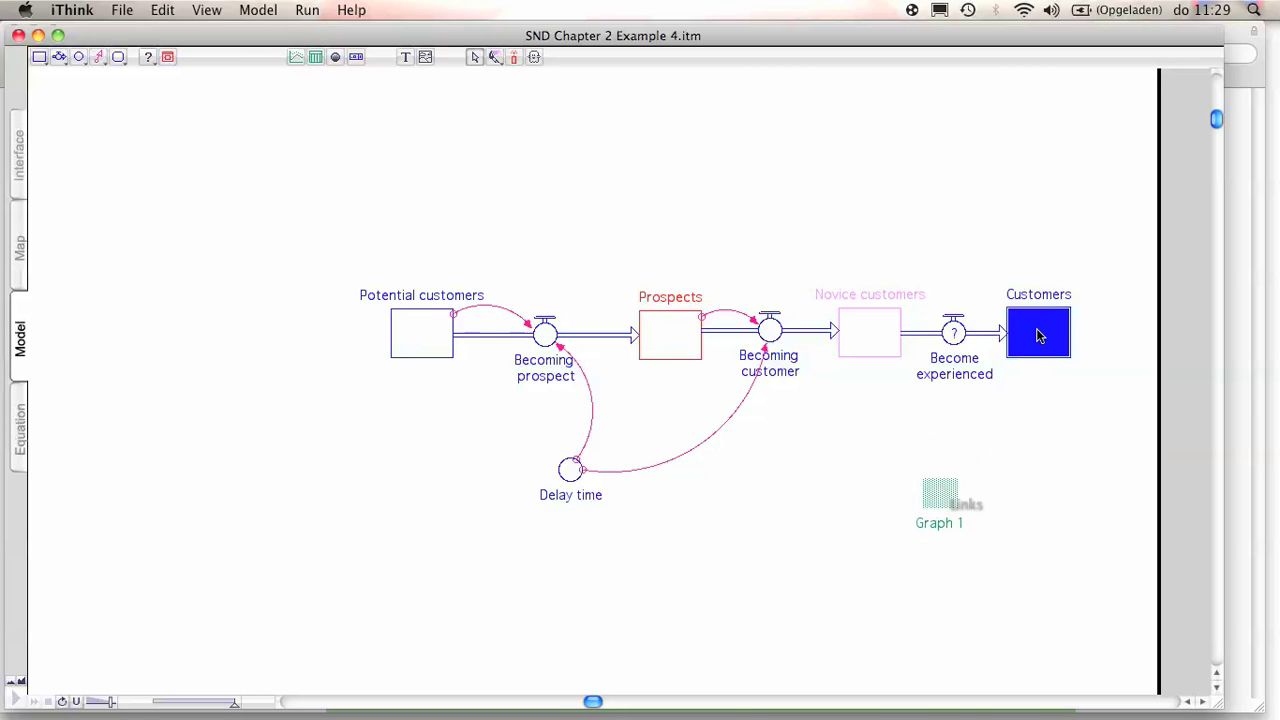
- Colour the Customers stock green and open Graph 1
left_click(492, 57)
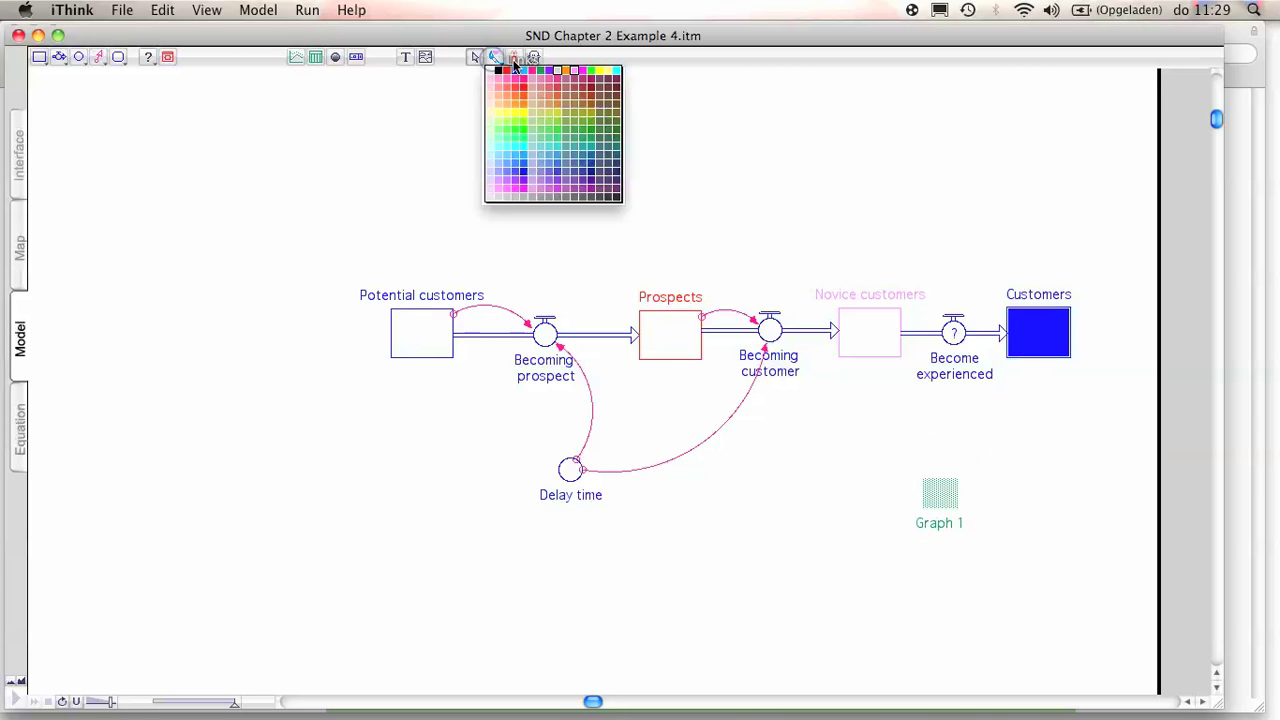
left_click(520, 132)
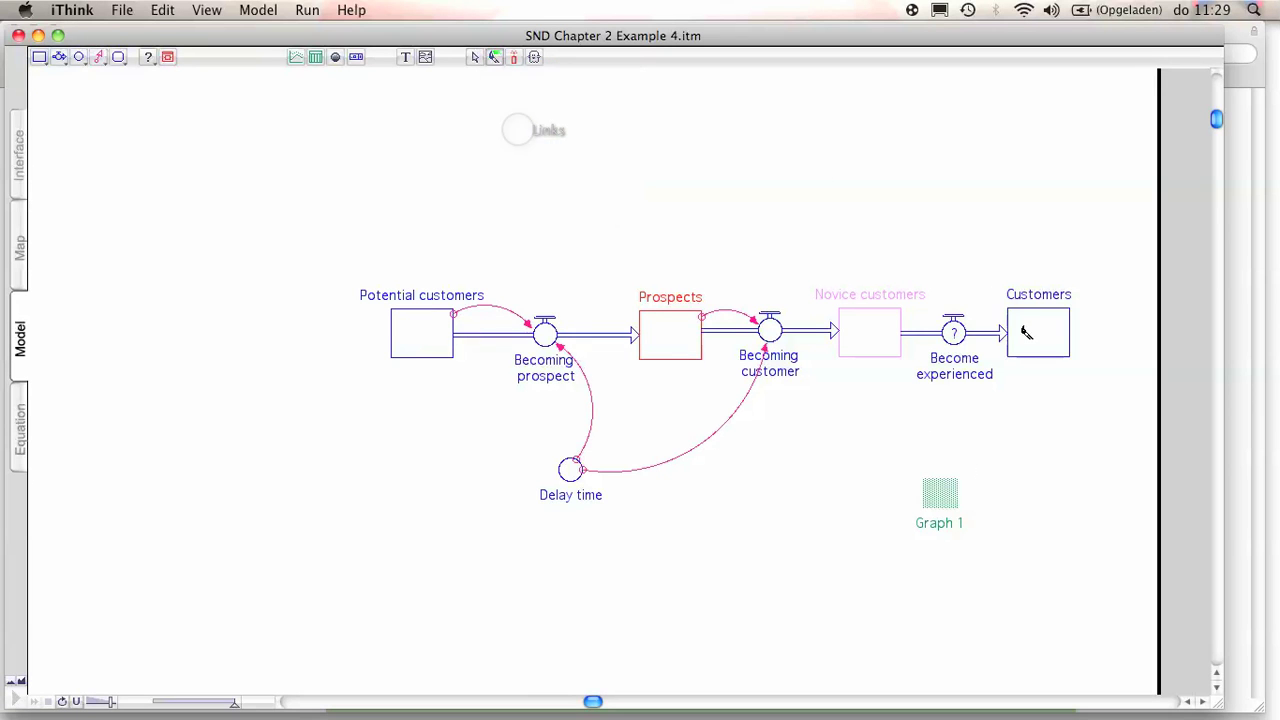
double_click(932, 497)
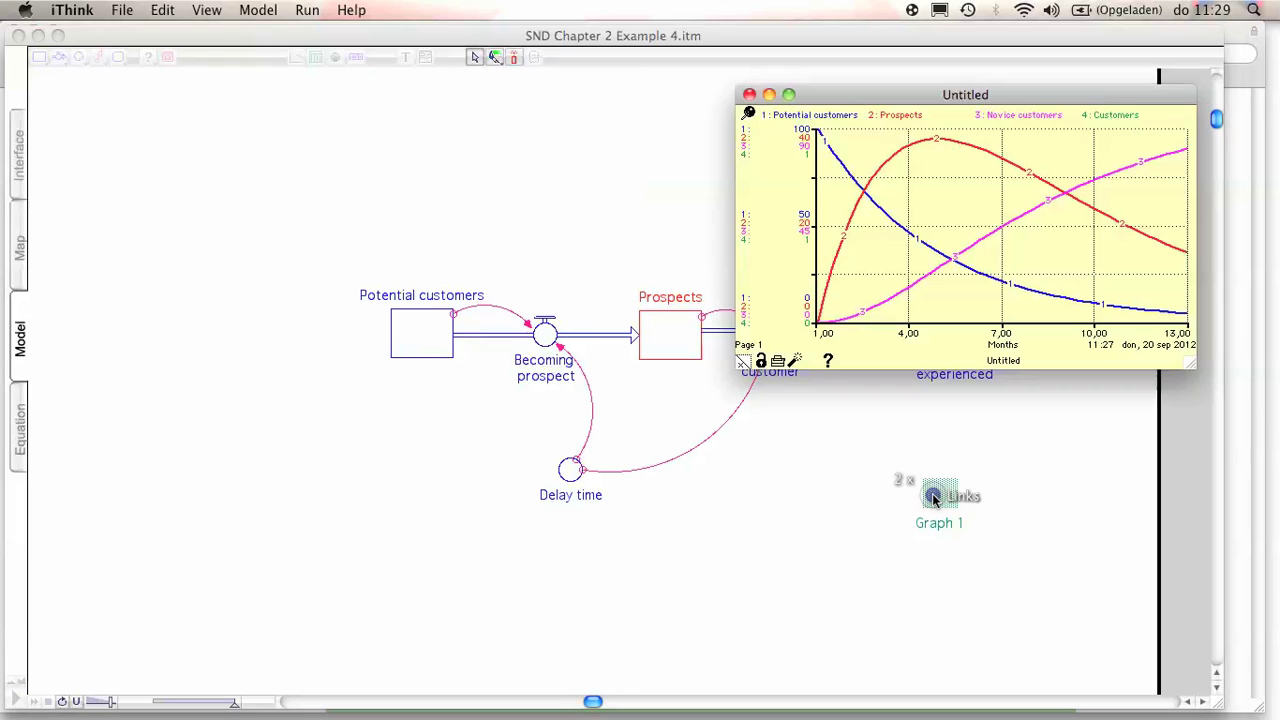
- Move the graph window clear of the stock chain and connect Delay time and Novice customers to the Become experienced flow
left_click_drag(853, 96, 201, 391)
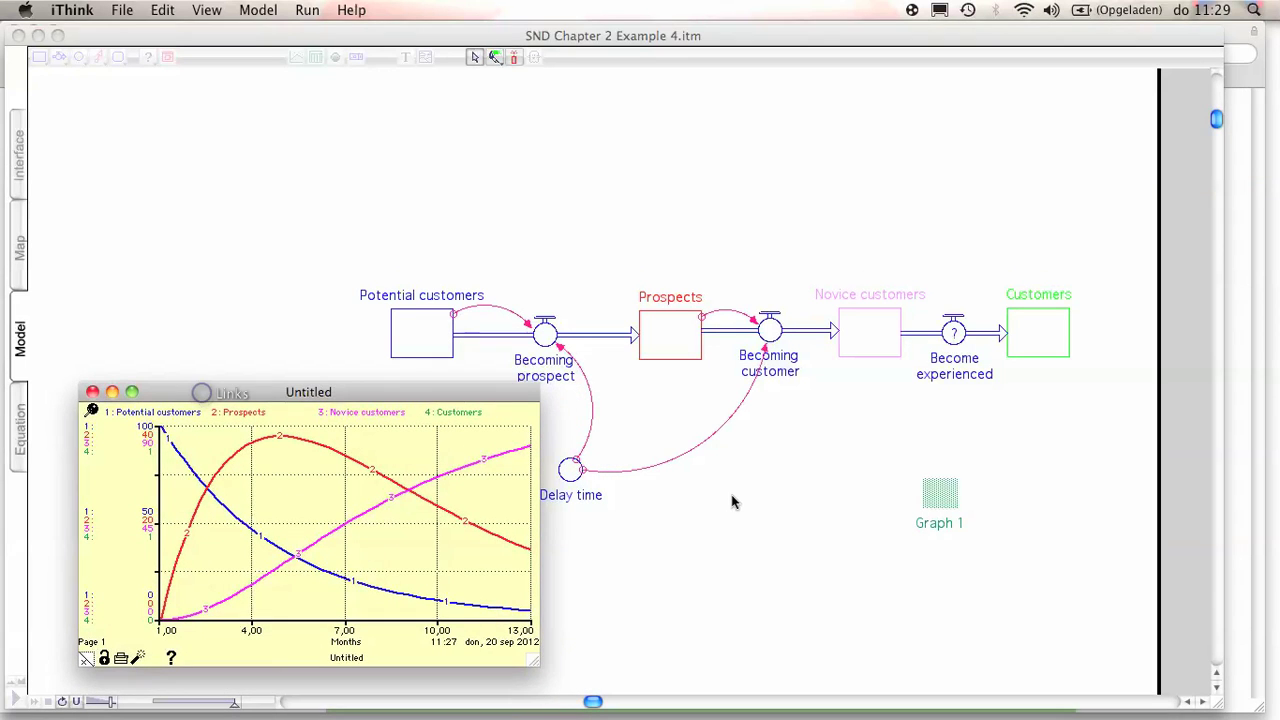
left_click(731, 502)
left_click(99, 57)
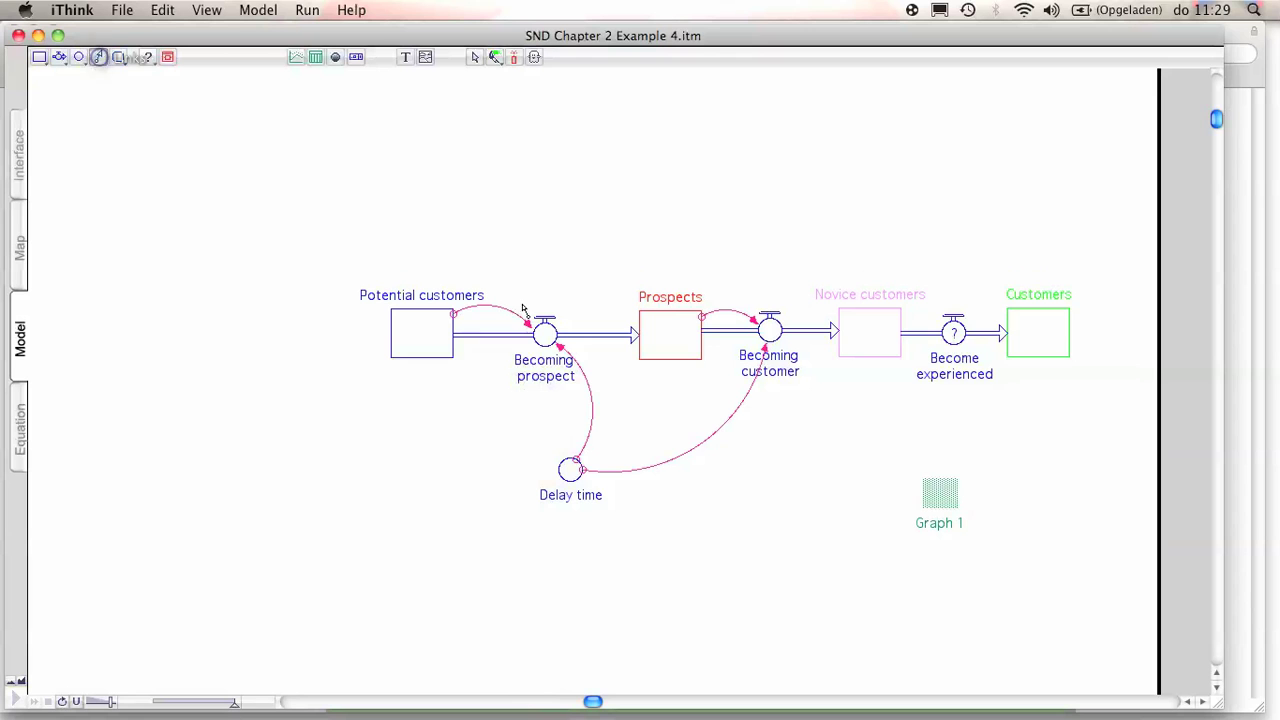
left_click_drag(575, 475, 944, 344)
left_click(97, 57)
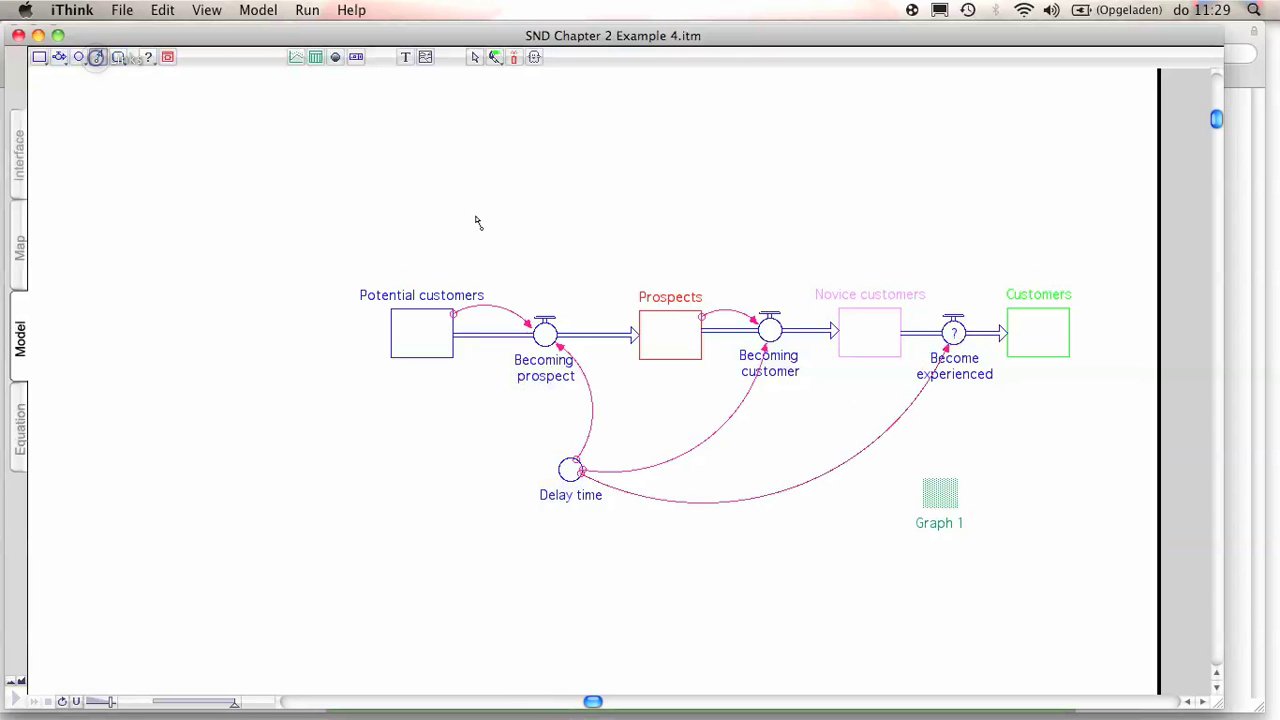
left_click_drag(882, 318, 945, 332)
- Define the Become experienced flow as Novice_customers/Delay_time
double_click(950, 335)
left_click(415, 257)
type("/")
left_click(405, 274)
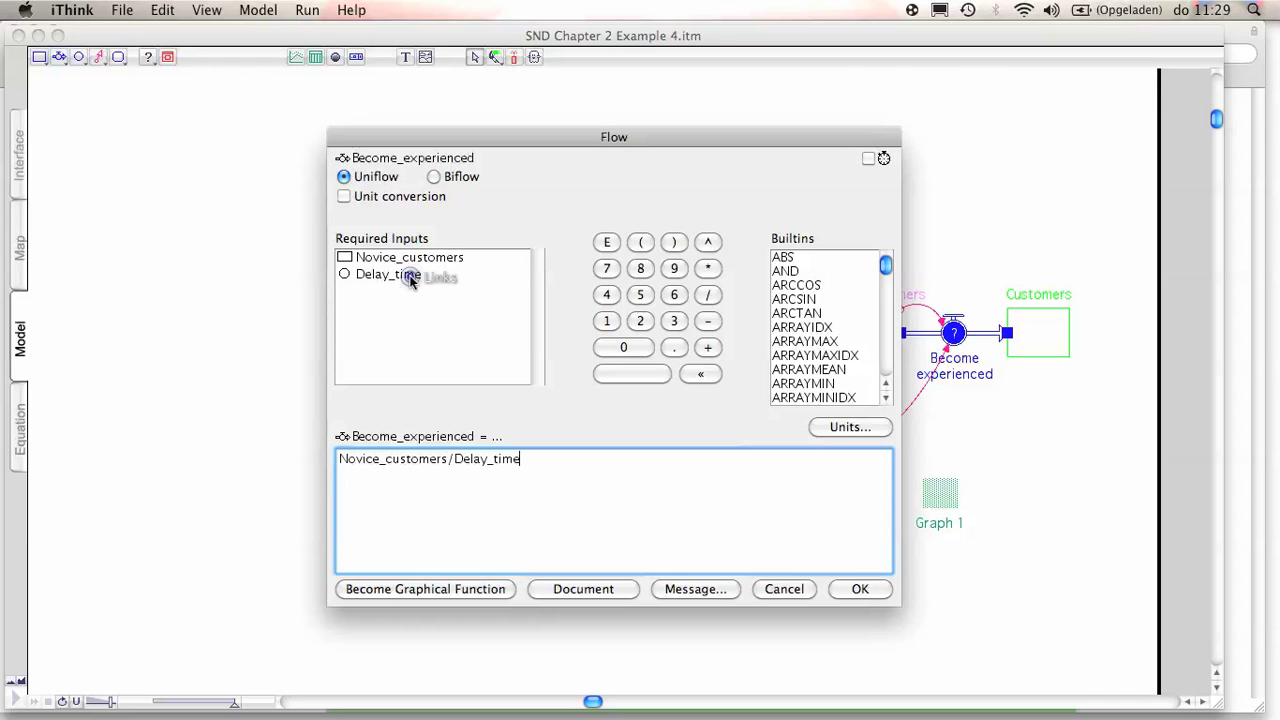
left_click(848, 589)
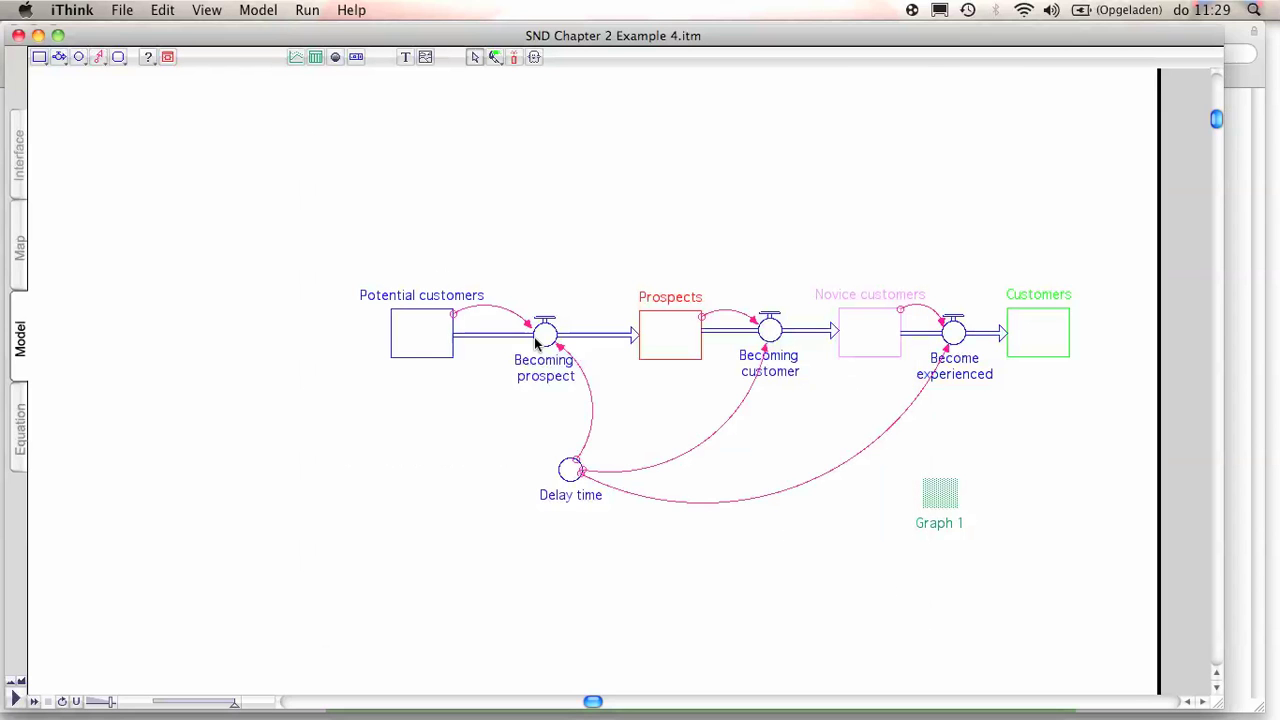
- Open Graph 1, run the simulation with the graph window enlarged, and repeat the run
double_click(938, 494)
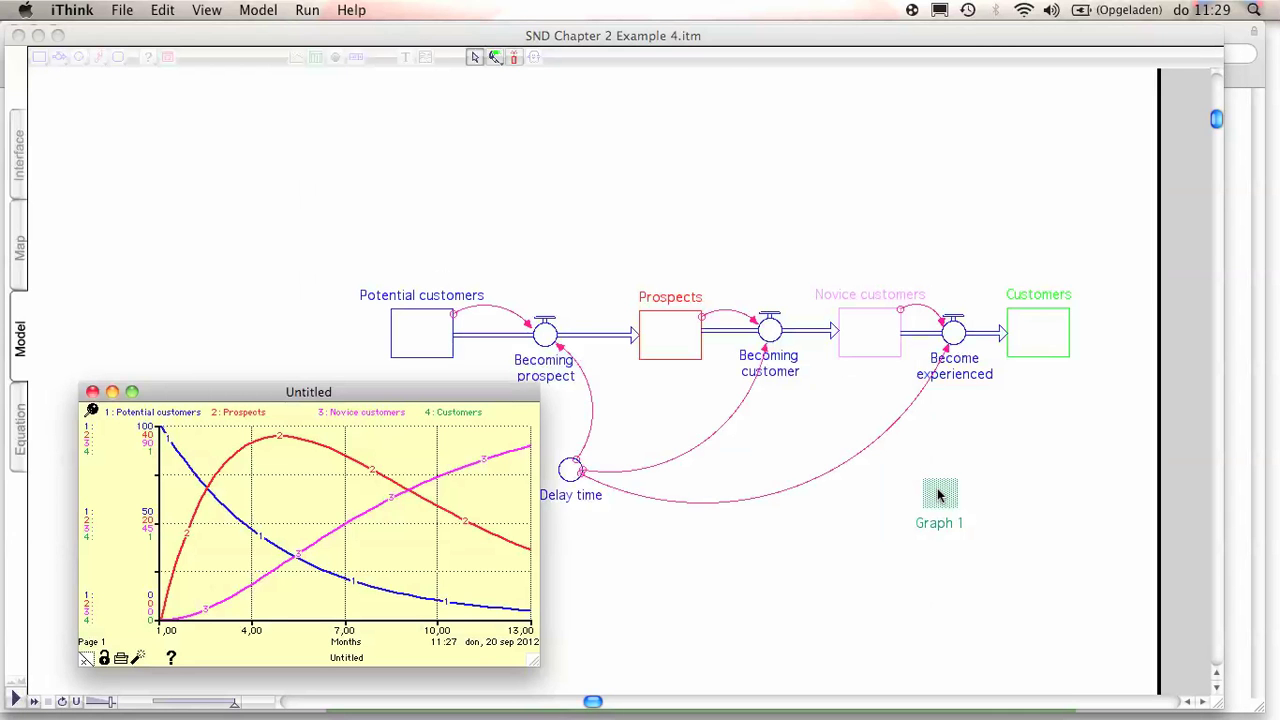
key("super+r")
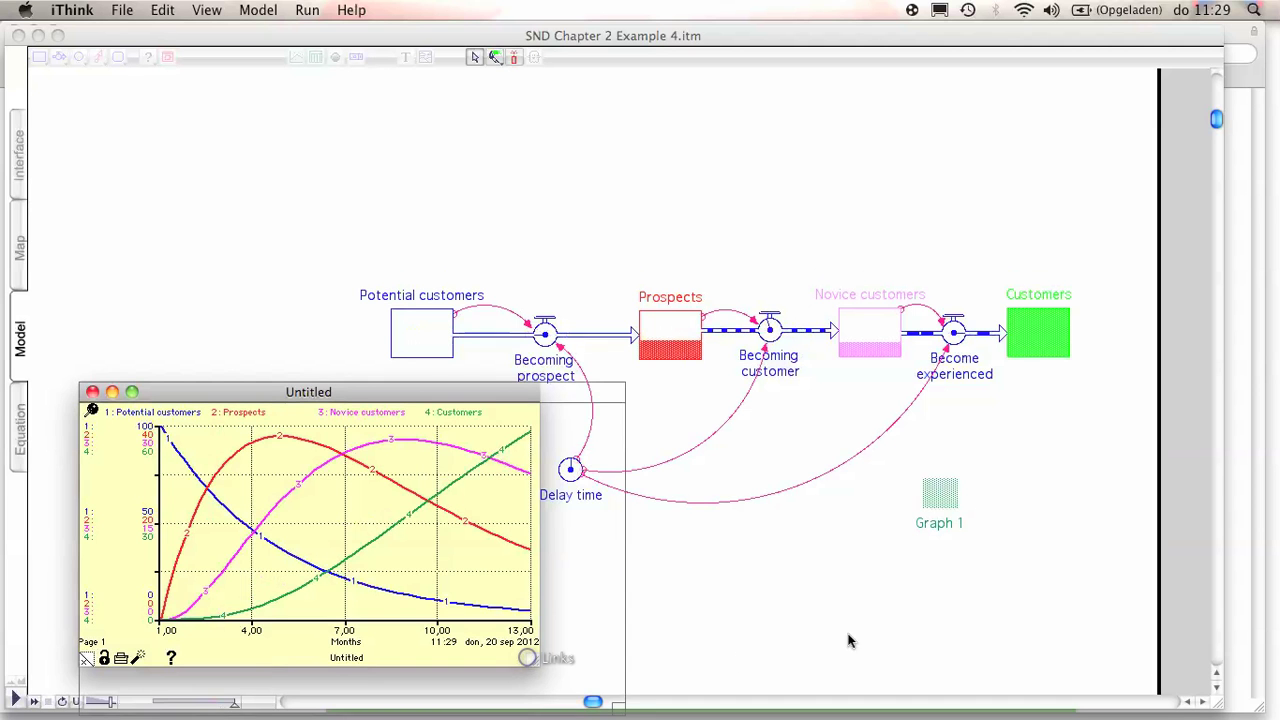
left_click_drag(530, 662, 622, 711)
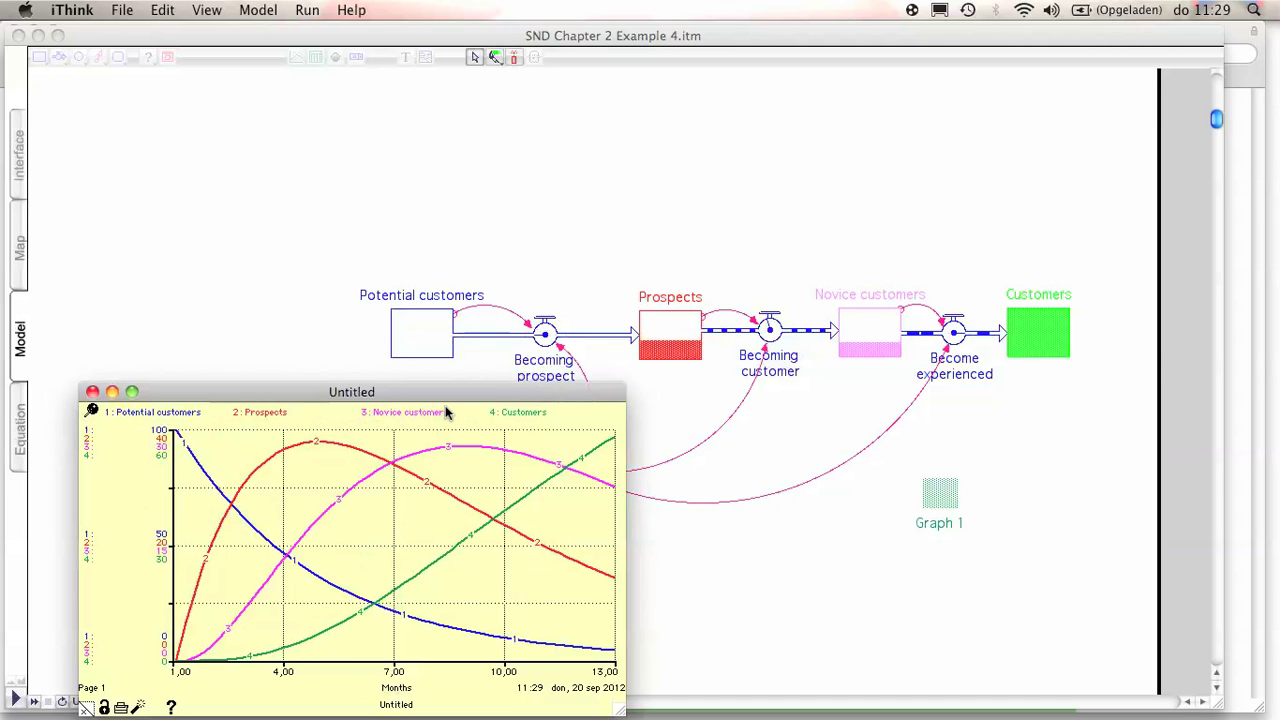
key("super+r")
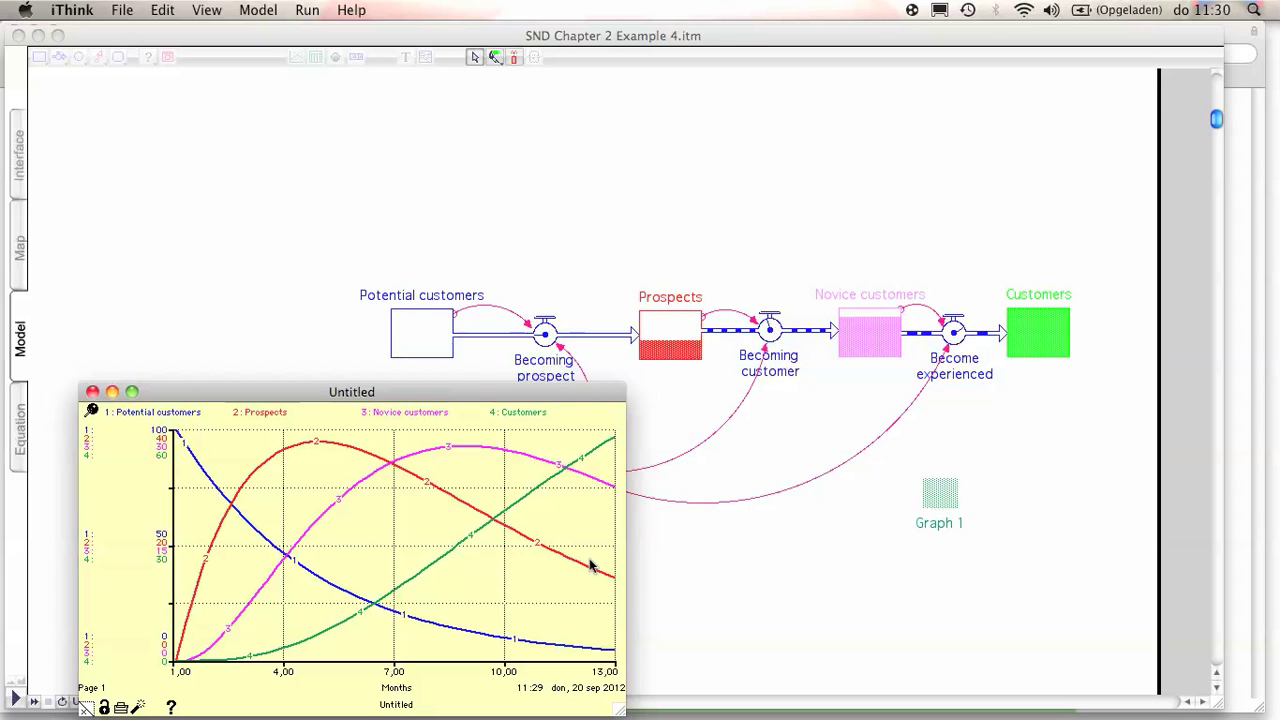
- Extend the simulation length to month 30 in the run specs and run the model again
left_click(307, 9)
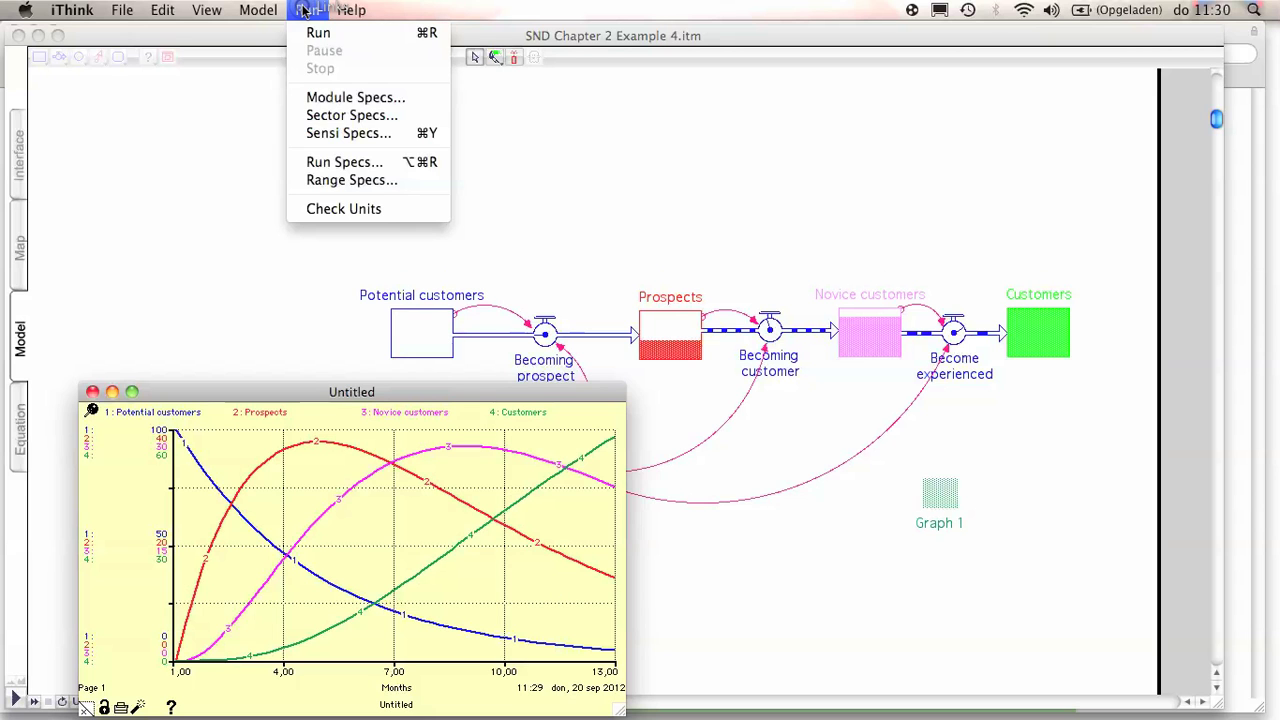
left_click(325, 162)
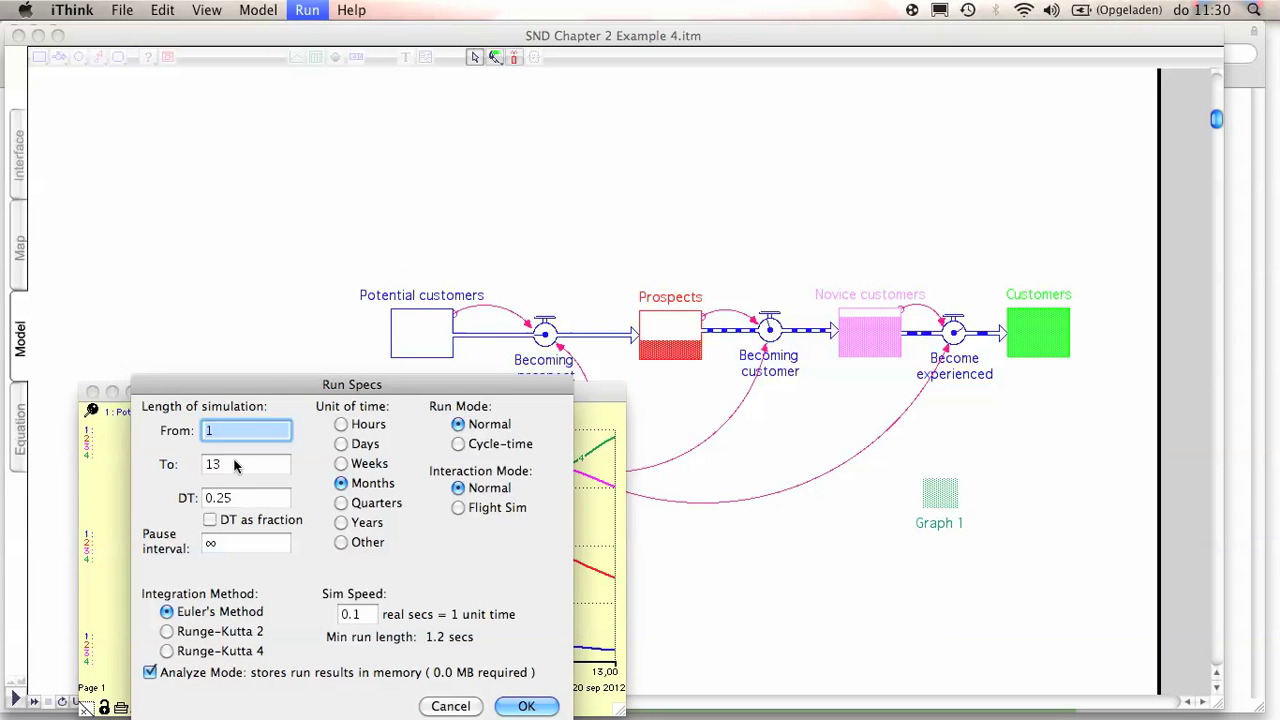
double_click(234, 464)
type("30")
left_click(528, 706)
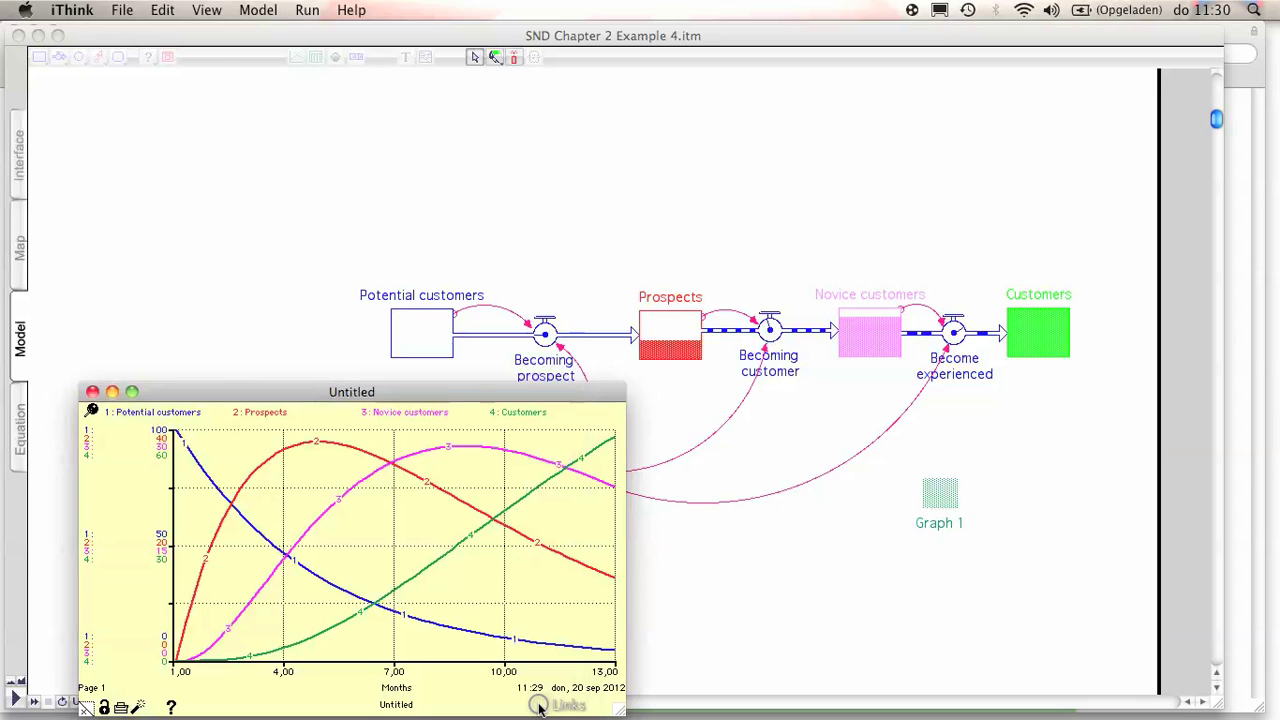
key("super+r")
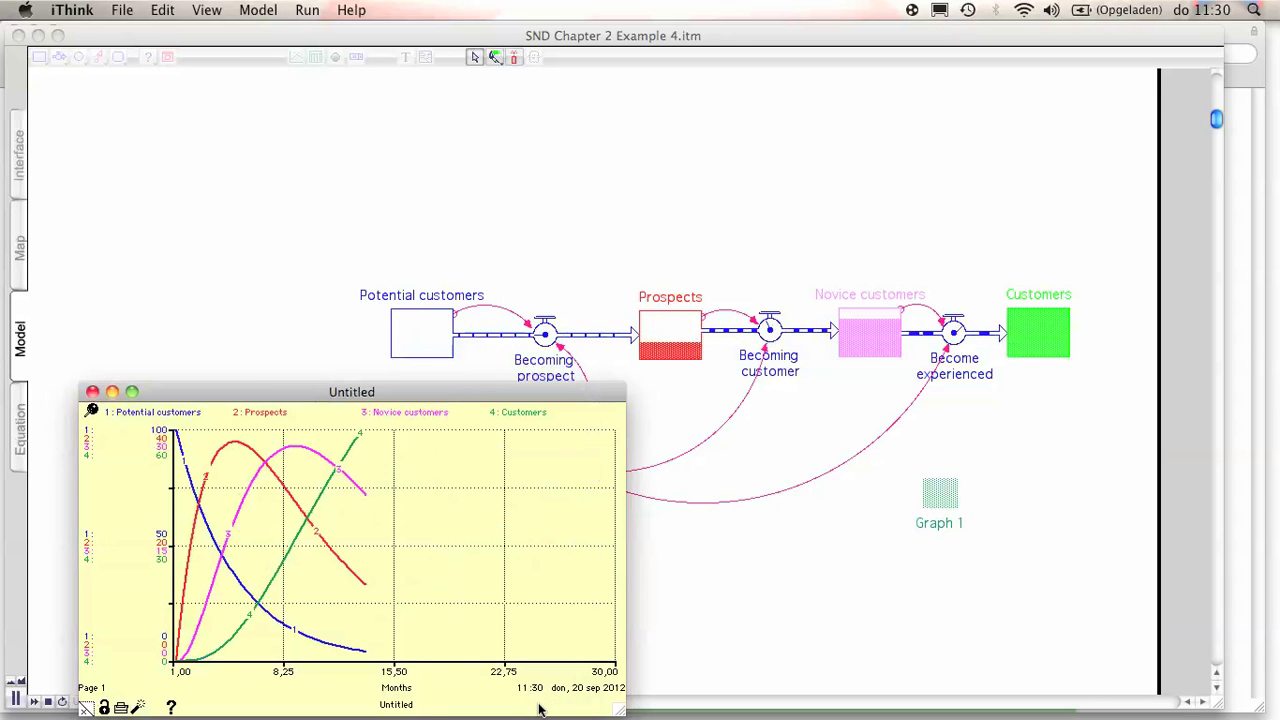